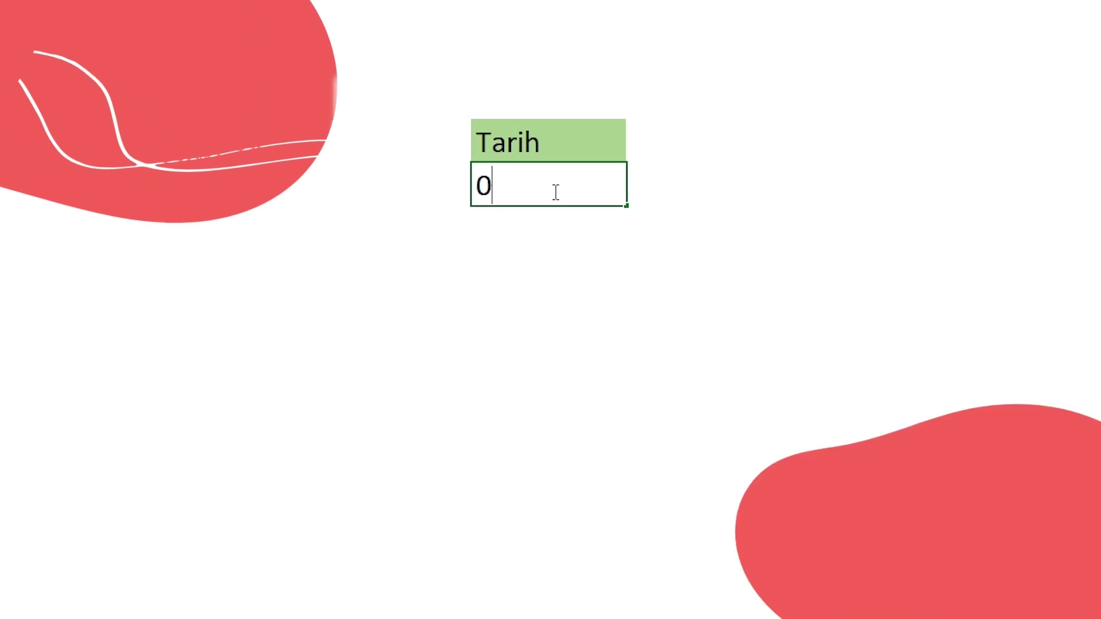
- Enter 01.01.2020 under Tarih, get it rejected by the alert, then retry with 01.01.2022
{"action": "type", "text": "1.01.2020"}
{"action": "key", "text": "Return"}
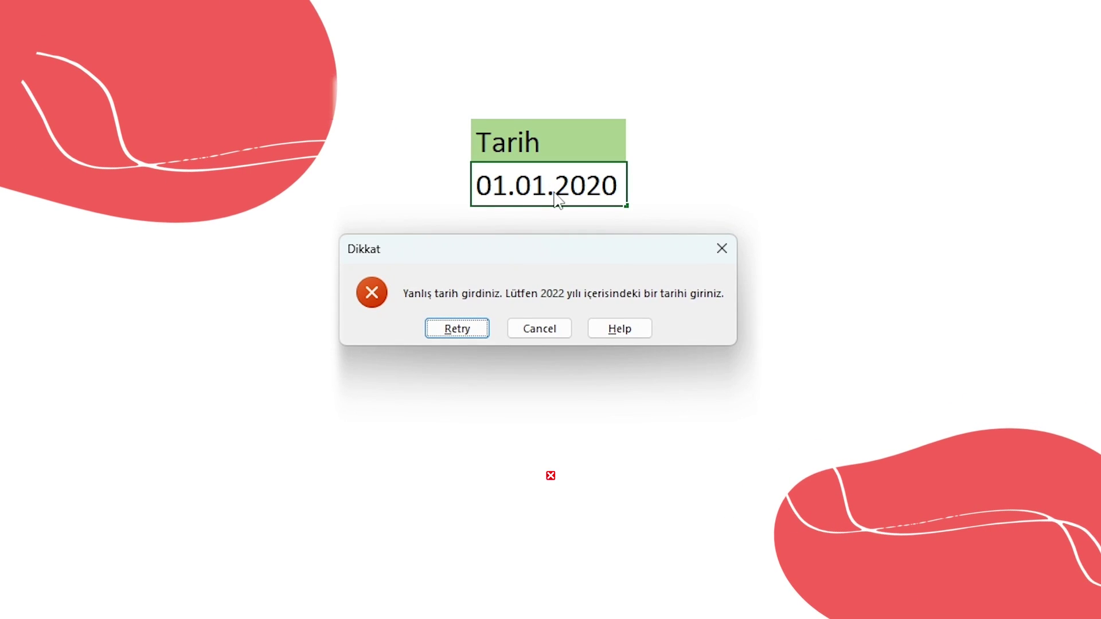
{"action": "left_click", "coordinate": [460, 333]}
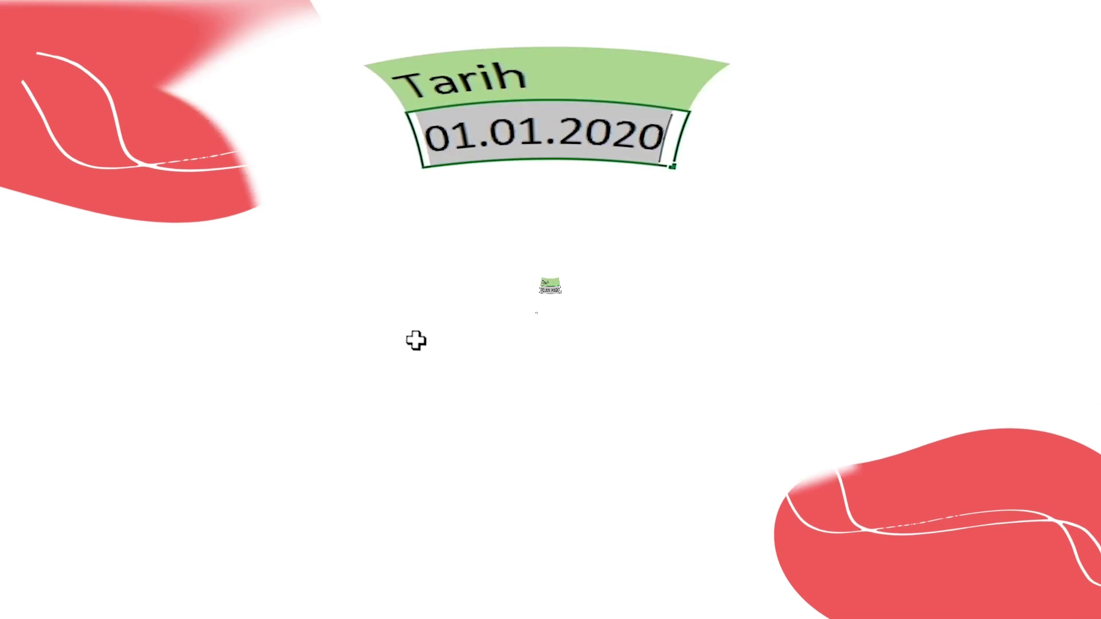
{"action": "type", "text": "01.01.20"}
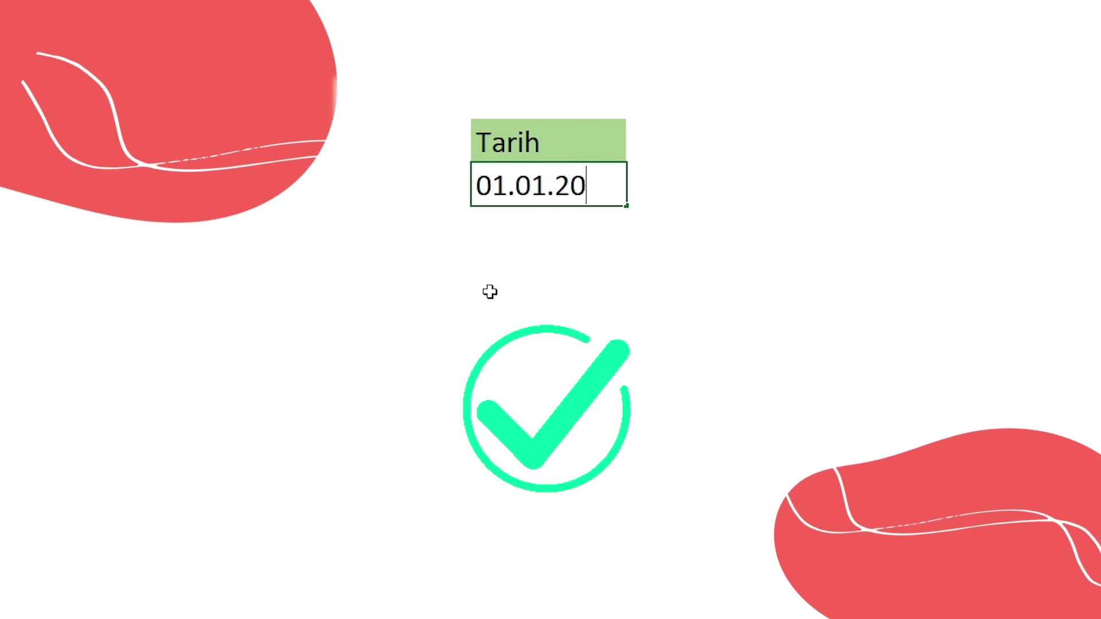
{"action": "type", "text": "22"}
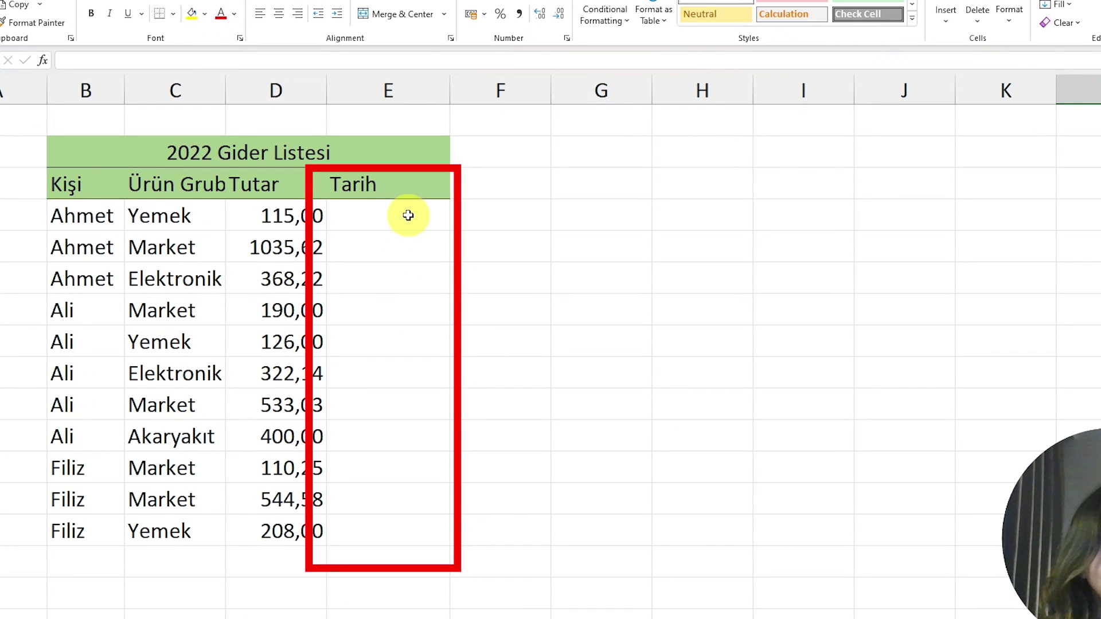
- Select the empty range E4:E14 in the Tarih column
{"action": "left_click_drag", "start_coordinate": [408, 216], "coordinate": [377, 522]}
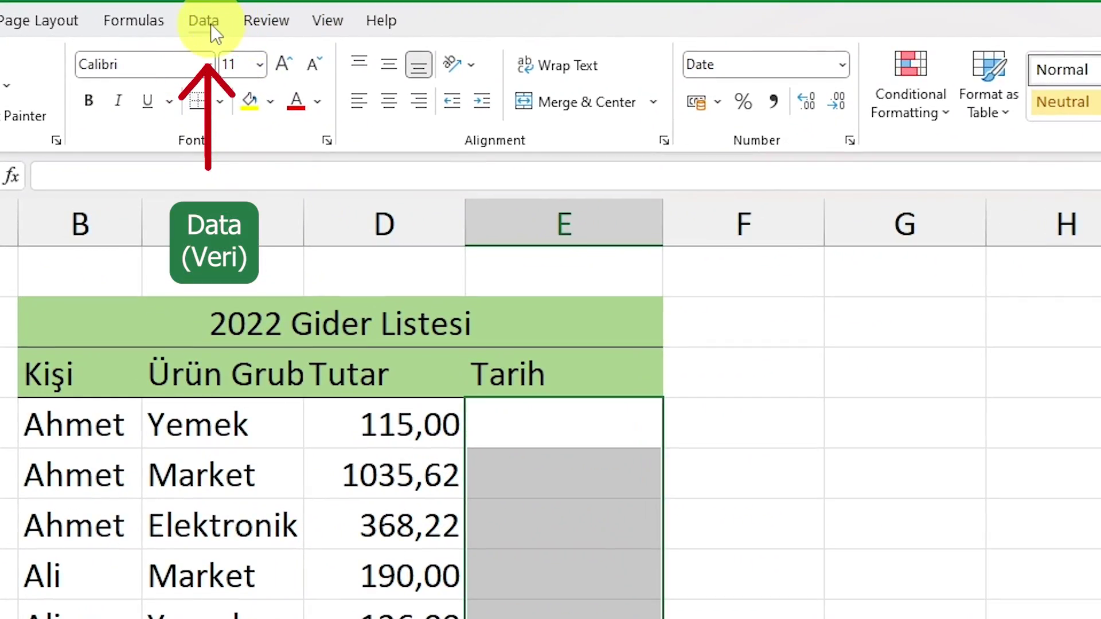
- Open Data Validation for E4:E14 and set Allow to Date
{"action": "left_click", "coordinate": [211, 23]}
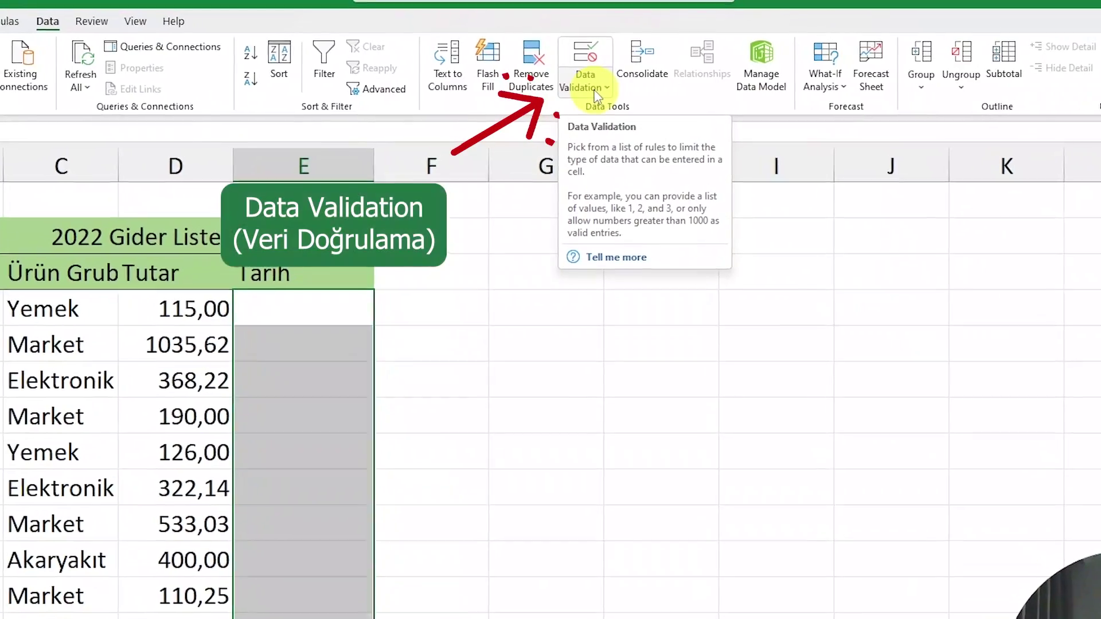
{"action": "left_click", "coordinate": [594, 92]}
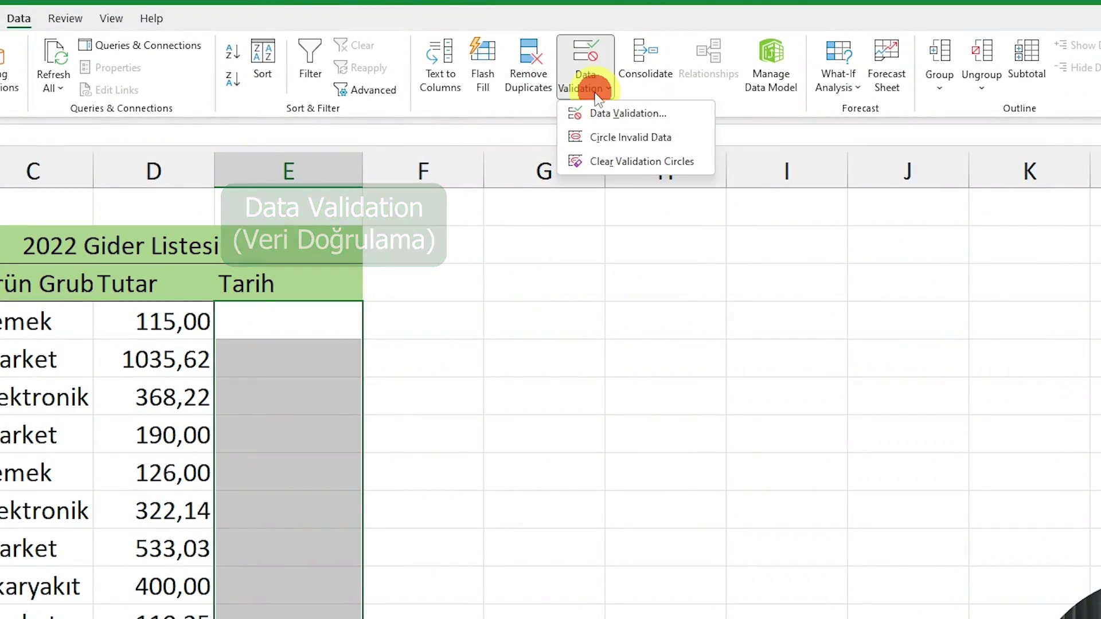
{"action": "left_click", "coordinate": [608, 110]}
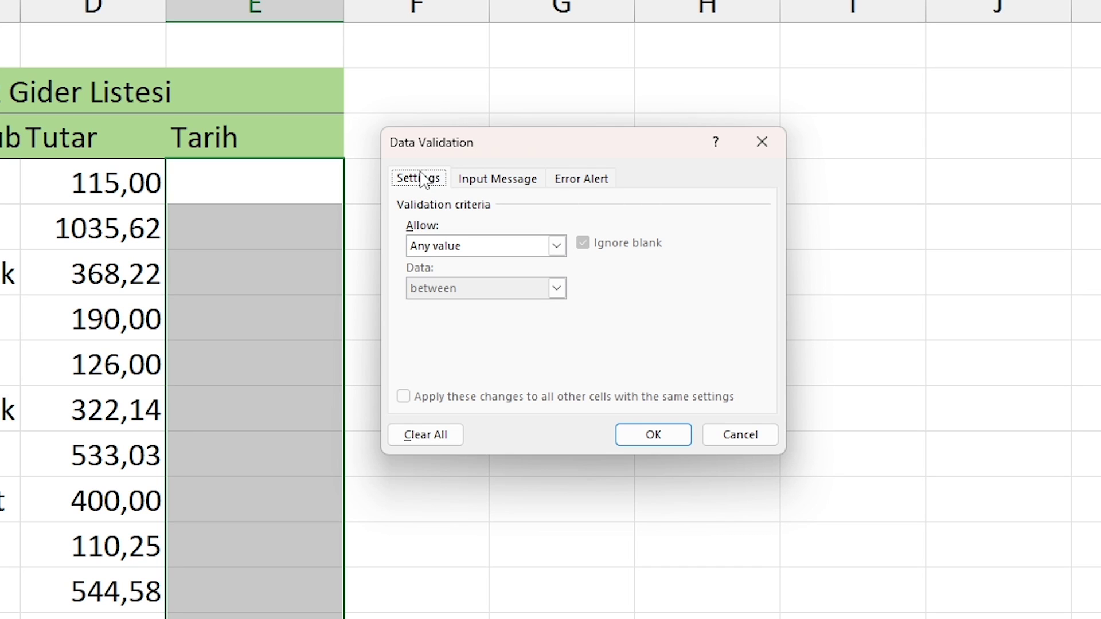
{"action": "left_click", "coordinate": [556, 247]}
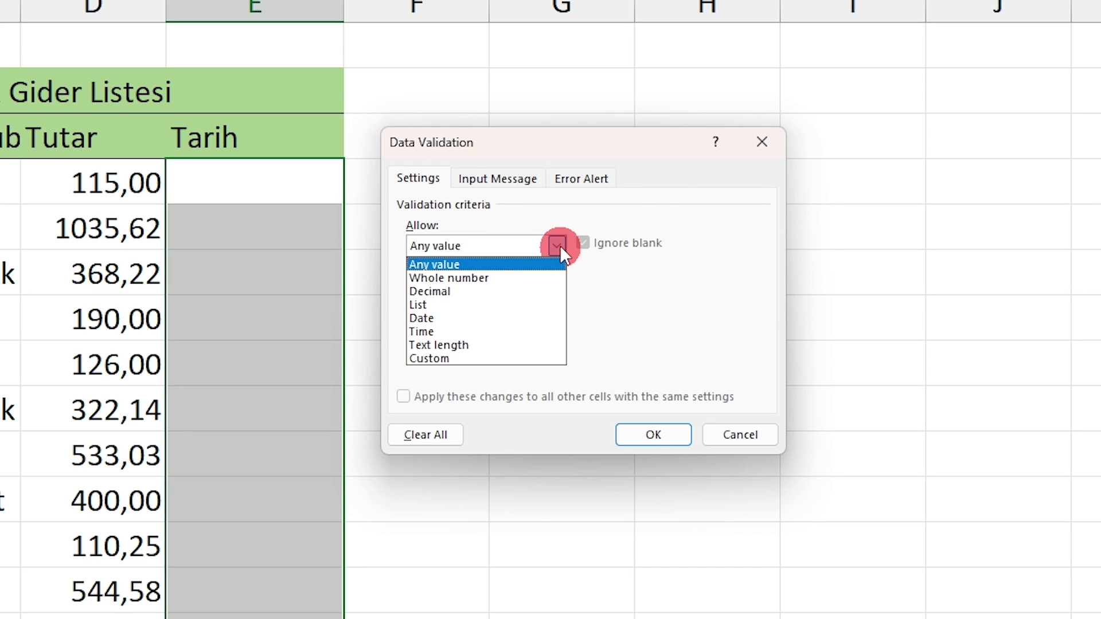
{"action": "left_click", "coordinate": [521, 318]}
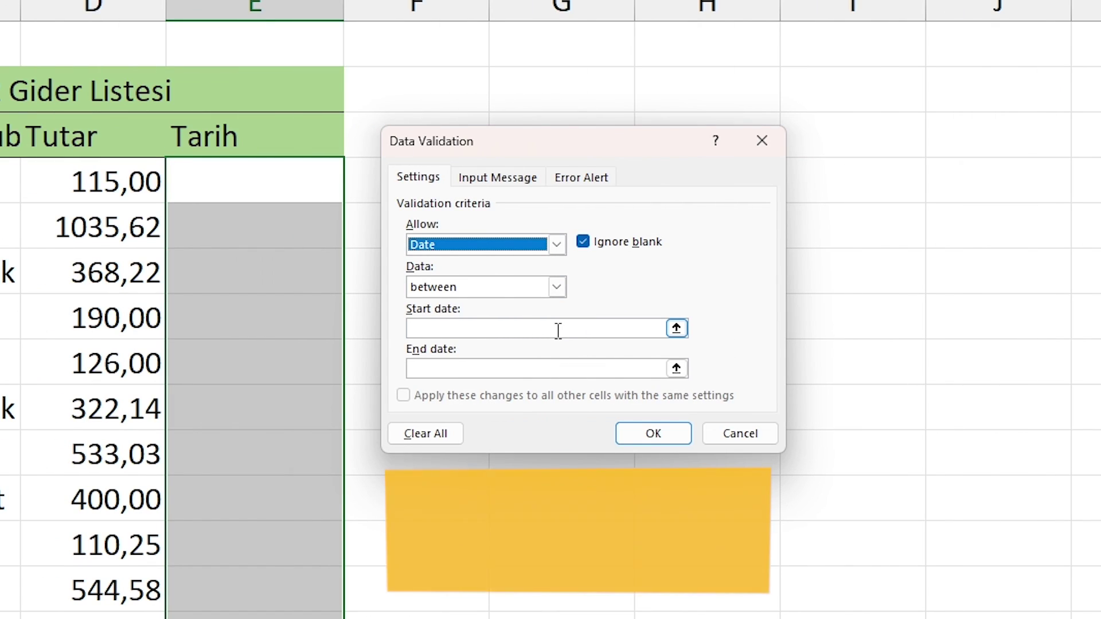
- Limit the allowed dates to 01.01.2022 through 31.12.2022 and apply the rule
{"action": "left_click", "coordinate": [557, 327]}
{"action": "type", "text": "01.01.20"}
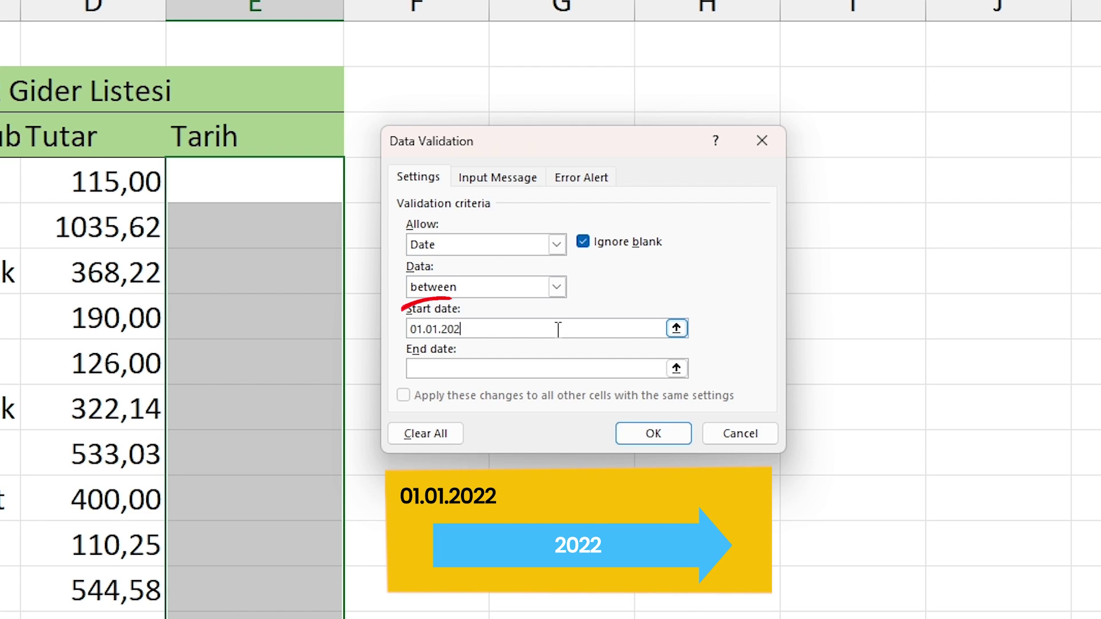
{"action": "type", "text": "2"}
{"action": "left_click", "coordinate": [570, 365]}
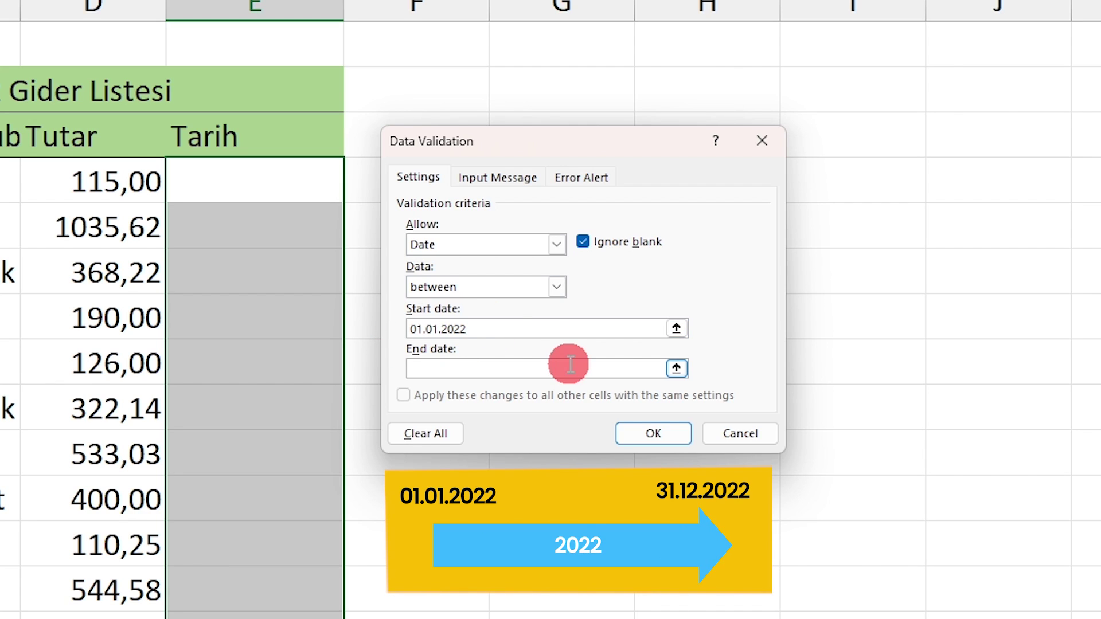
{"action": "type", "text": "31"}
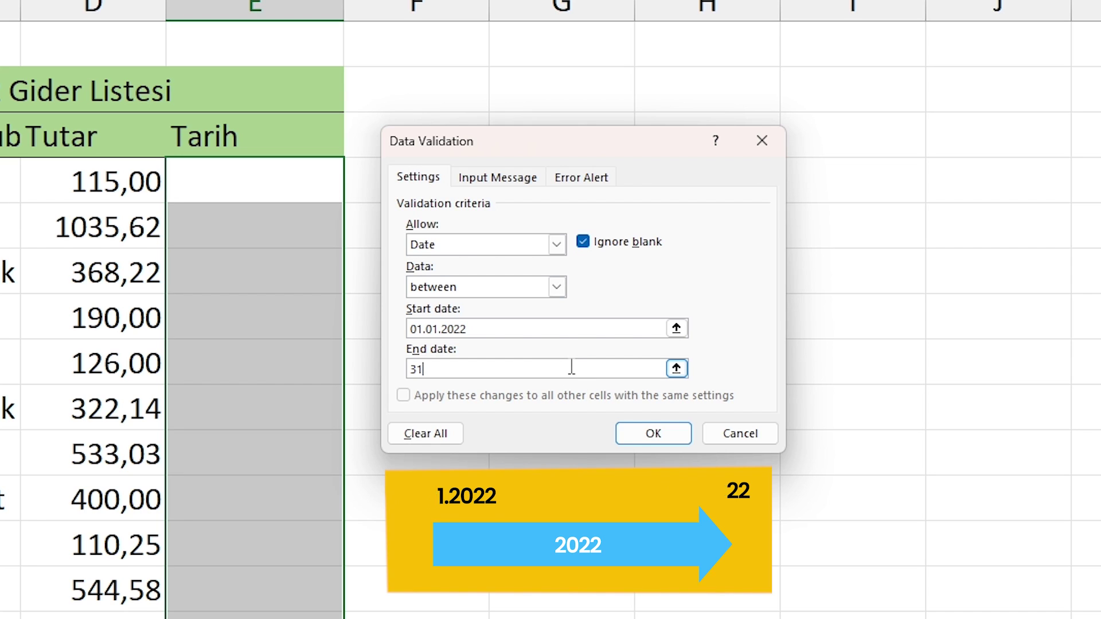
{"action": "type", "text": ".12.2022"}
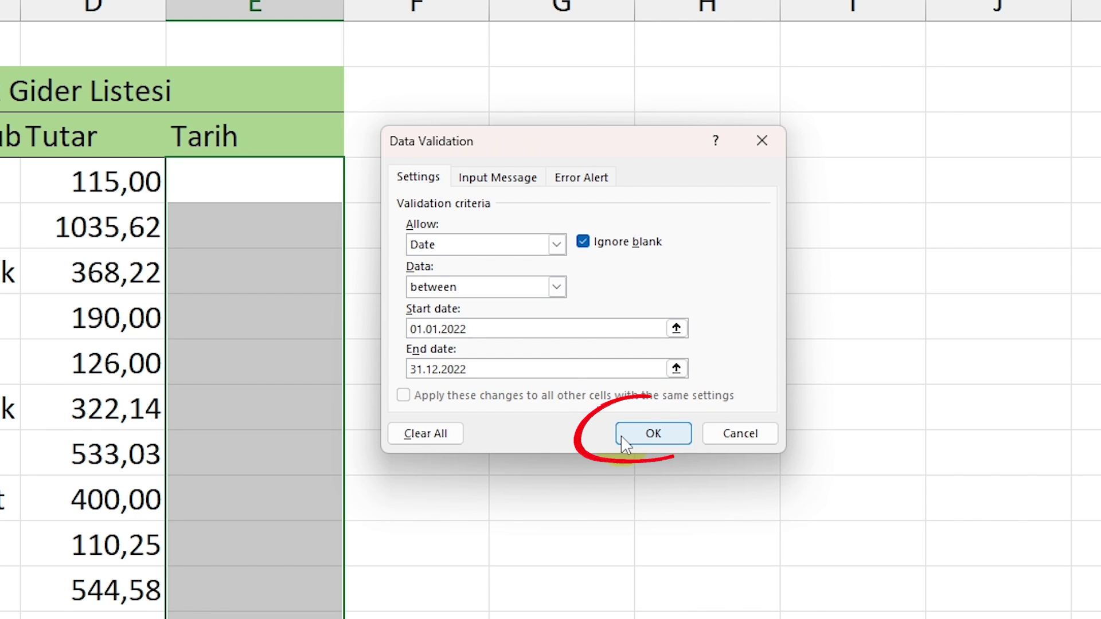
{"action": "left_click", "coordinate": [621, 435]}
{"action": "left_click", "coordinate": [614, 252]}
- Enter 01.02.2022 in E4, then try 01.02.2020 in E5 to trigger the error
{"action": "left_click", "coordinate": [582, 214]}
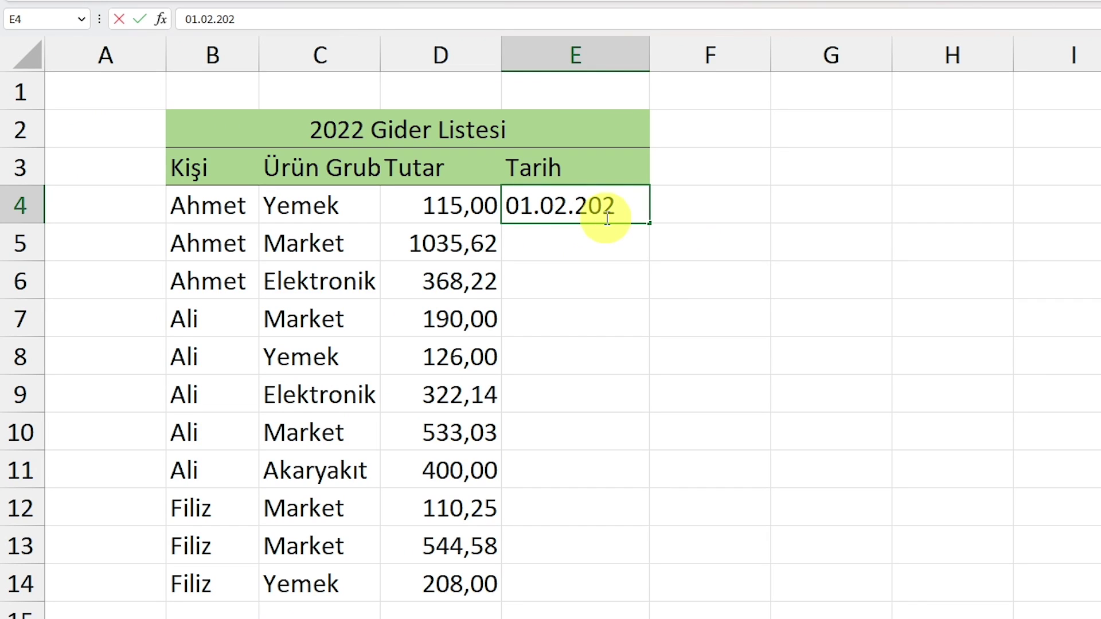
{"action": "key", "text": "Return"}
{"action": "type", "text": "01.02.2020"}
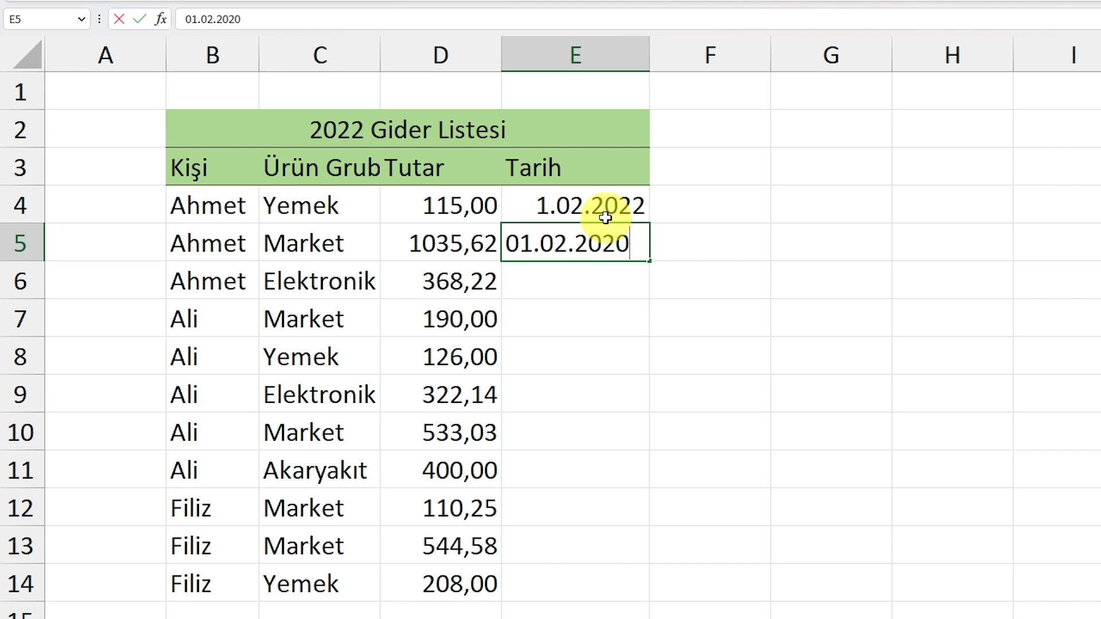
{"action": "key", "text": "Return"}
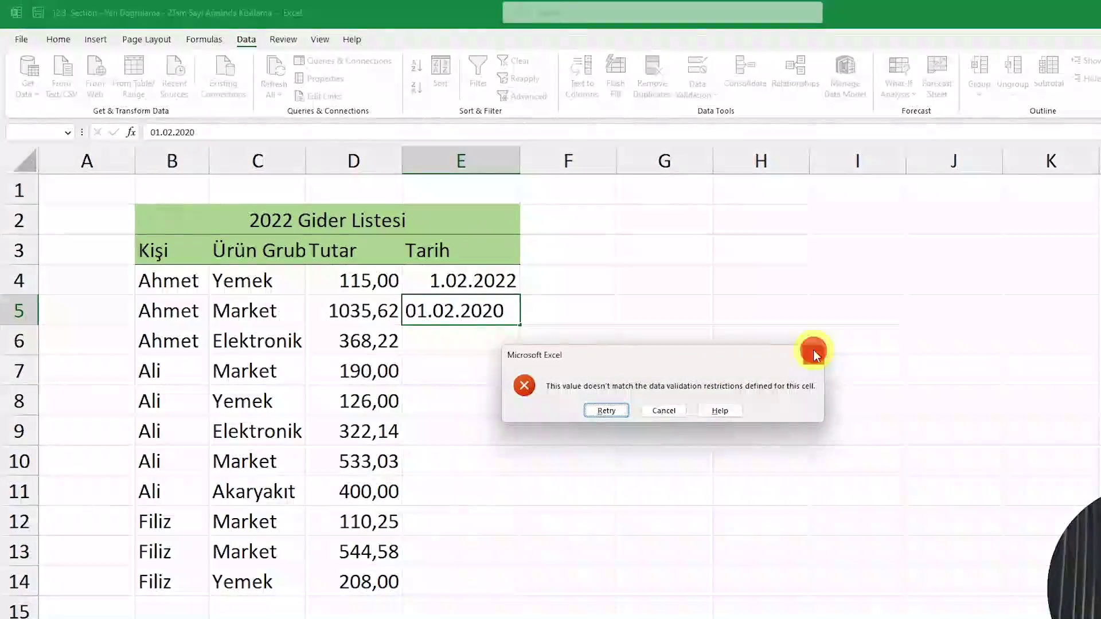
- Cancel the rejected E5 entry and delete the test date from E4
{"action": "left_click", "coordinate": [814, 354]}
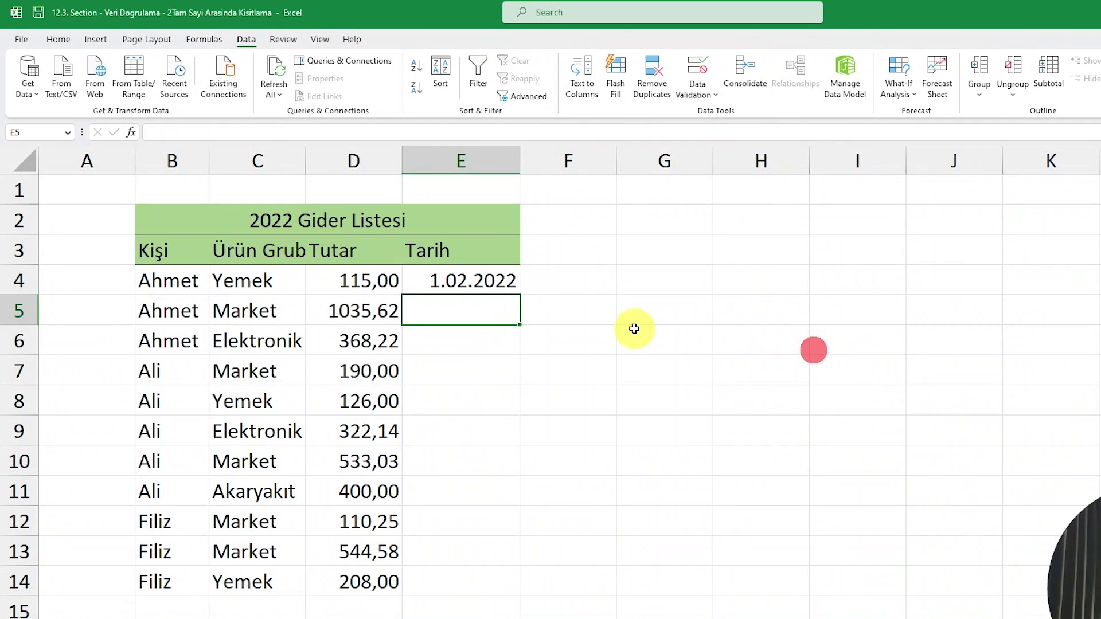
{"action": "left_click", "coordinate": [492, 280]}
{"action": "key", "text": "Delete"}
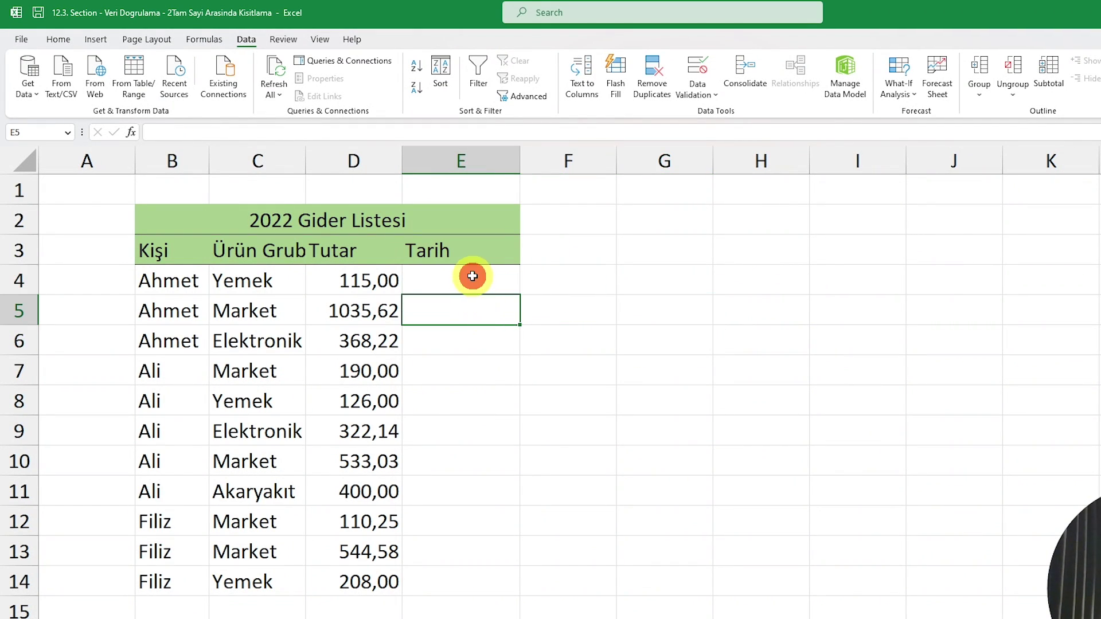
- Reselect E4:E14 and reopen the existing 2022 date validation rule
{"action": "left_click_drag", "start_coordinate": [472, 274], "coordinate": [442, 585]}
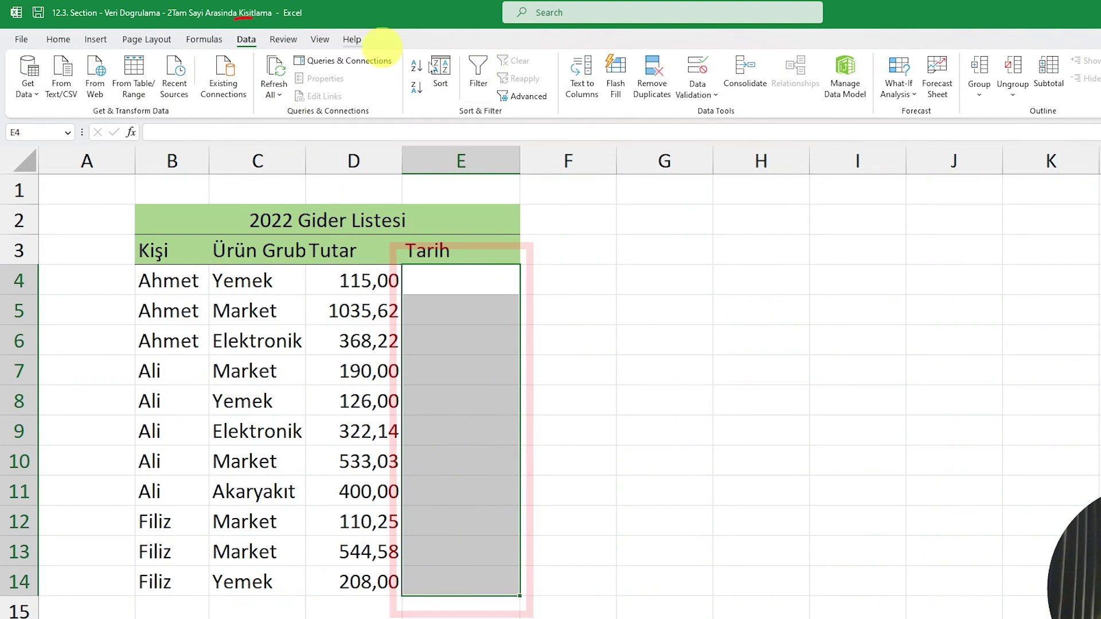
{"action": "left_click", "coordinate": [693, 93]}
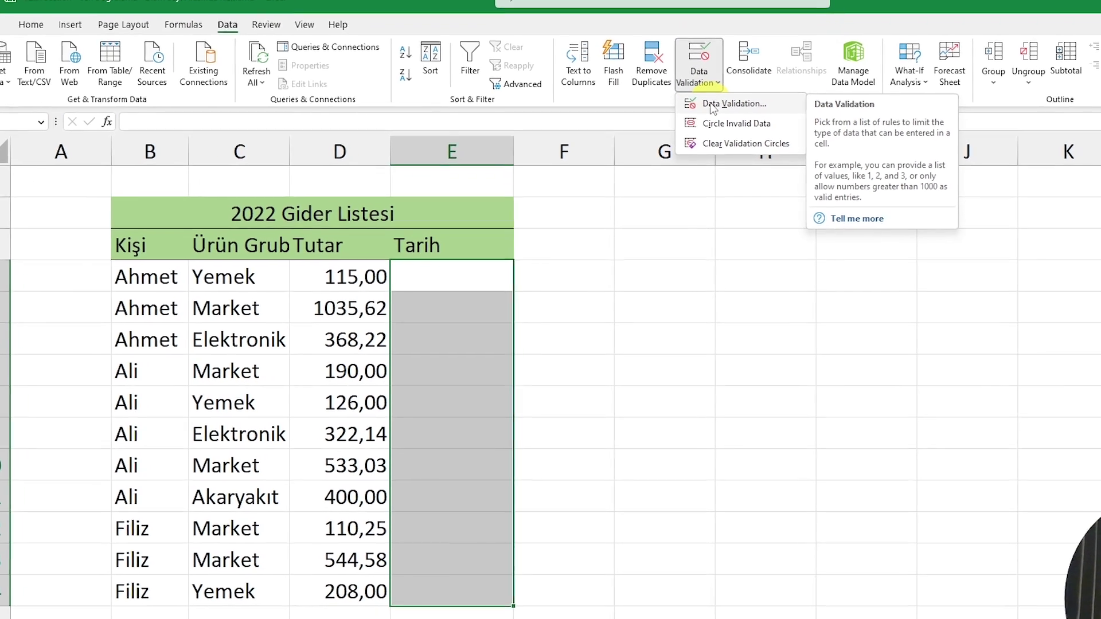
{"action": "left_click", "coordinate": [724, 115]}
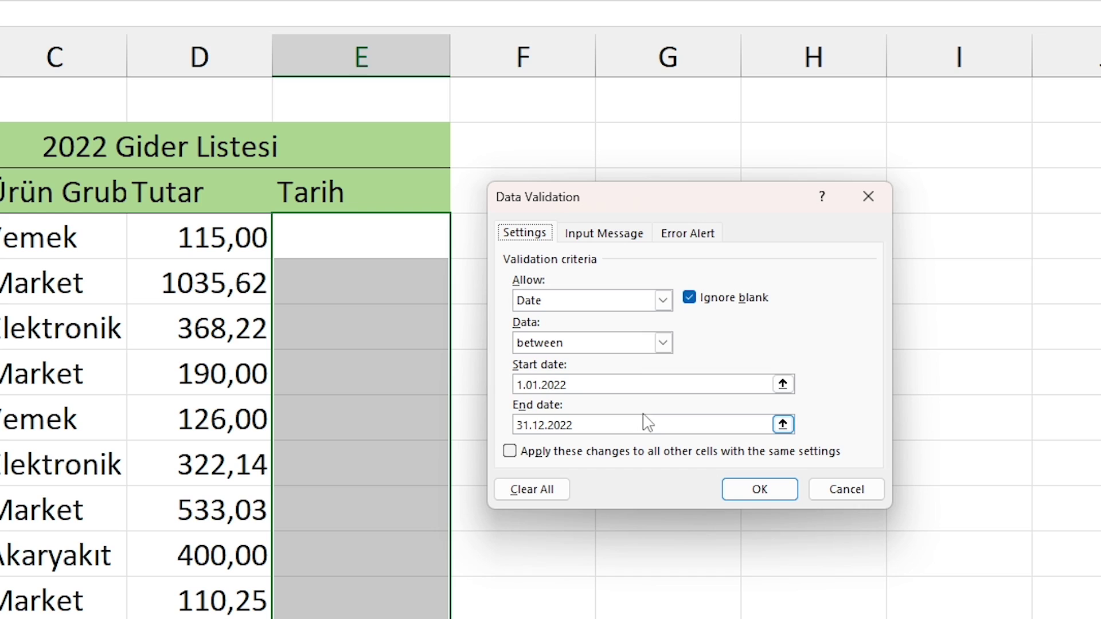
- Add an input message titled 'Önemli': 'Lütfen sadece 2022 yılı içerisindeki bir tarihi giriniz.'
{"action": "left_click", "coordinate": [611, 234]}
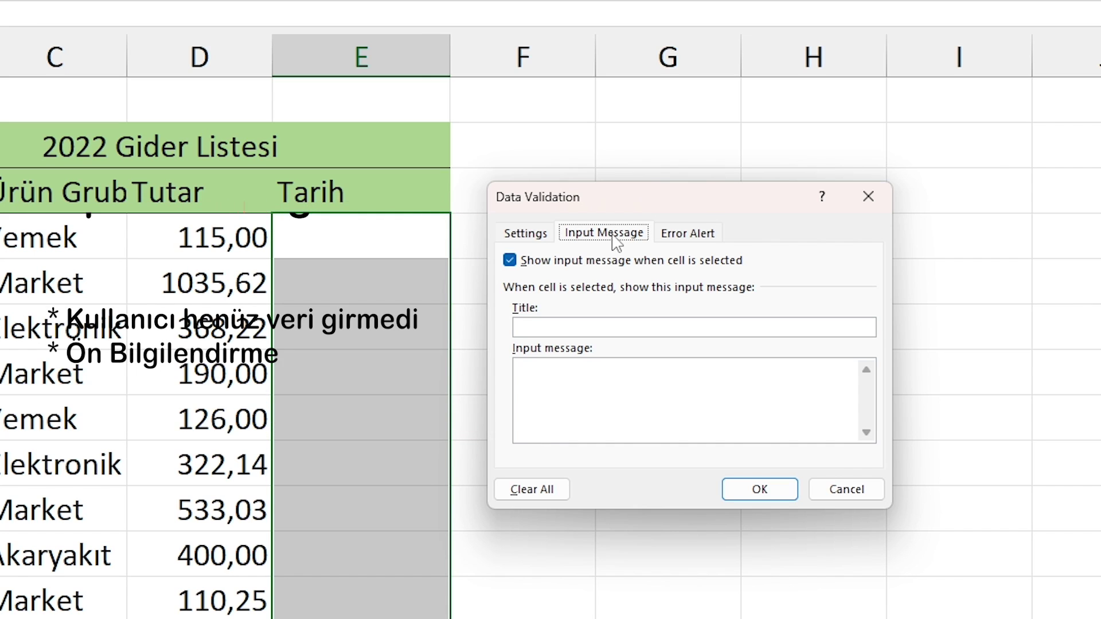
{"action": "left_click", "coordinate": [631, 325]}
{"action": "type", "text": "Ön"}
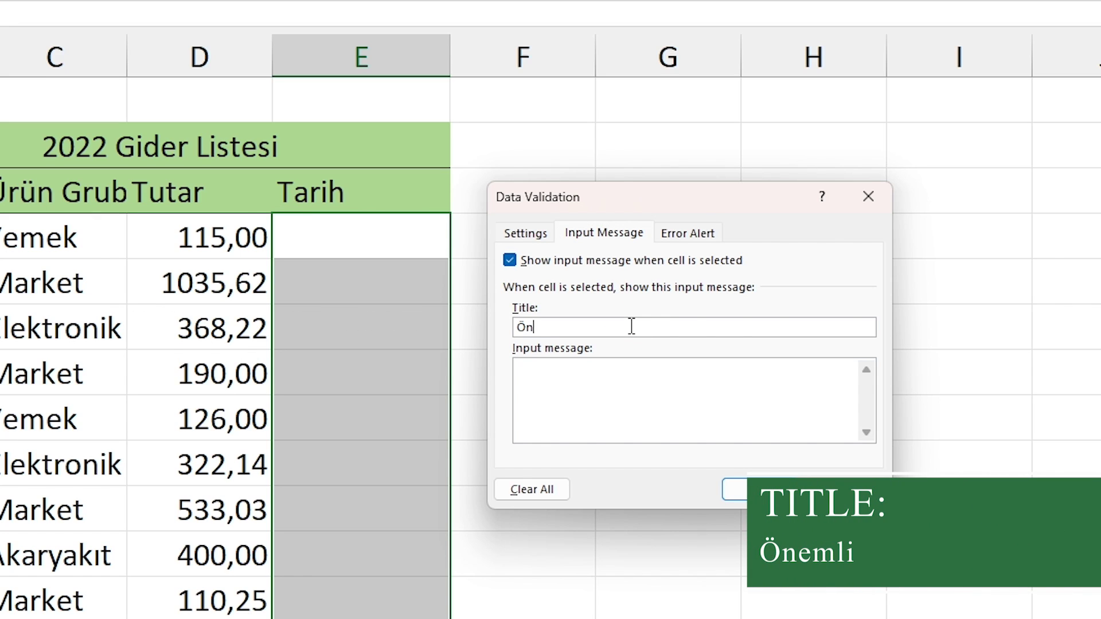
{"action": "type", "text": "emli"}
{"action": "left_click", "coordinate": [616, 406]}
{"action": "type", "text": "Lütfen"}
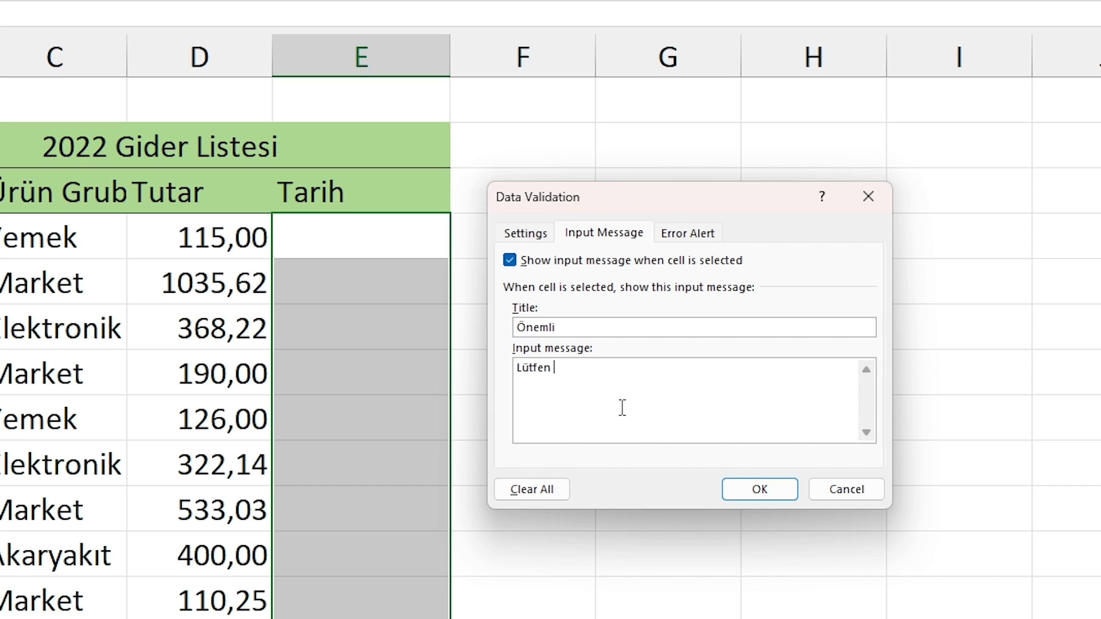
{"action": "type", "text": "s"}
{"action": "type", "text": "adec"}
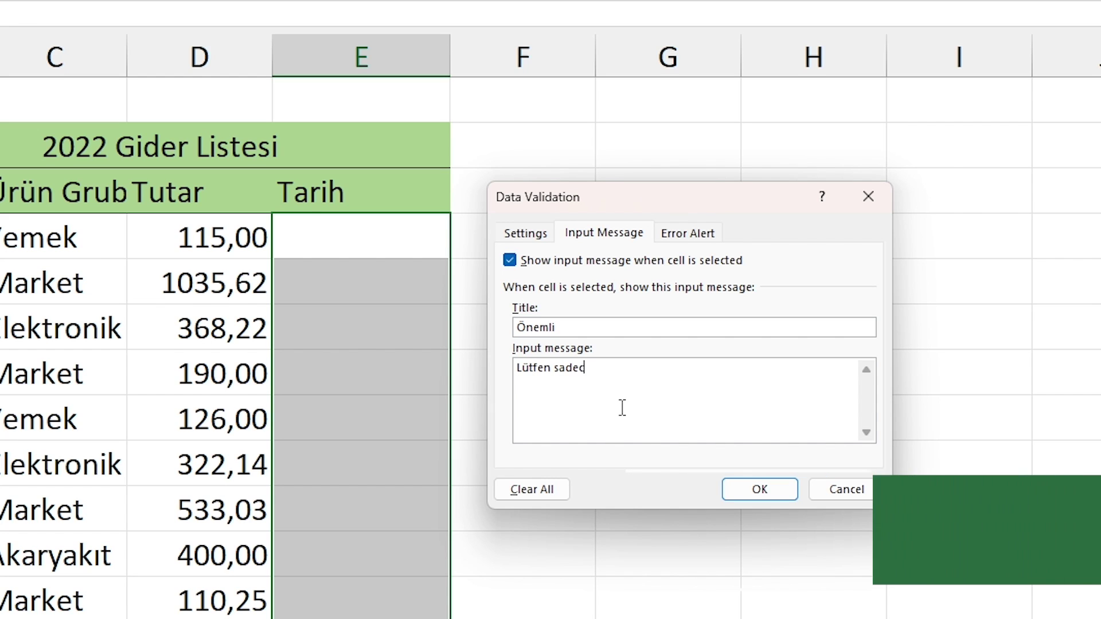
{"action": "type", "text": "e 2022"}
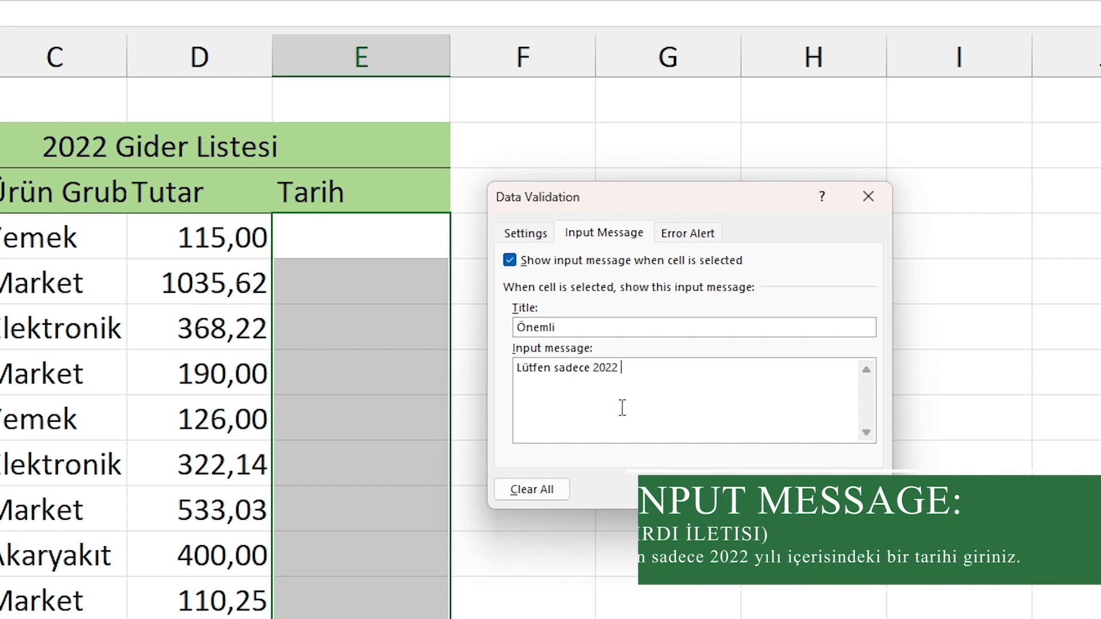
{"action": "type", "text": " yılı içerisindeki"}
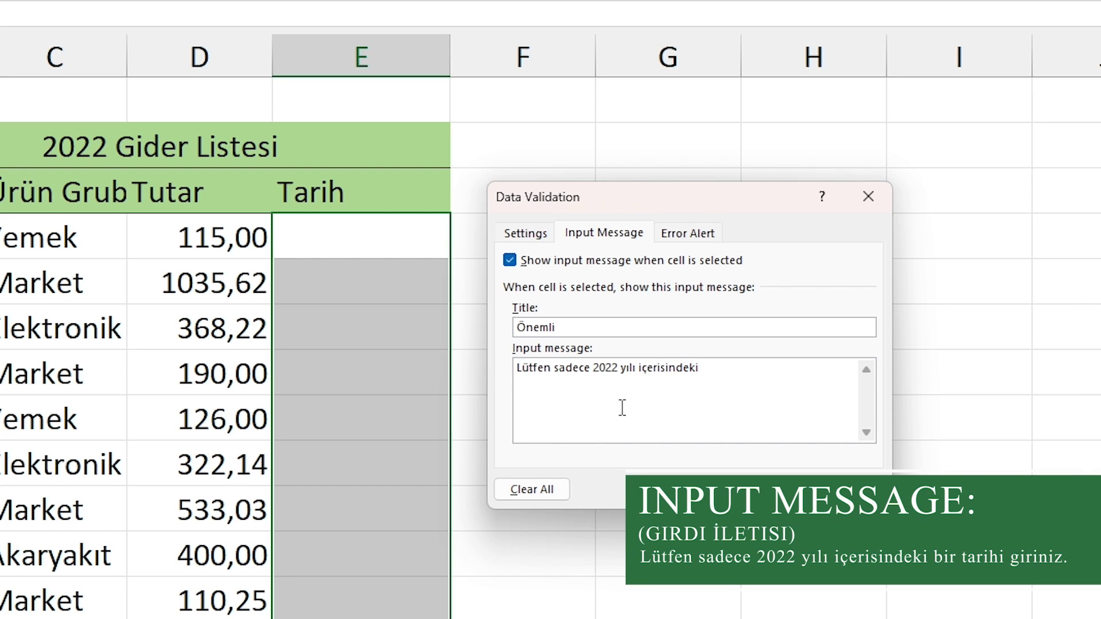
{"action": "type", "text": " bir tar"}
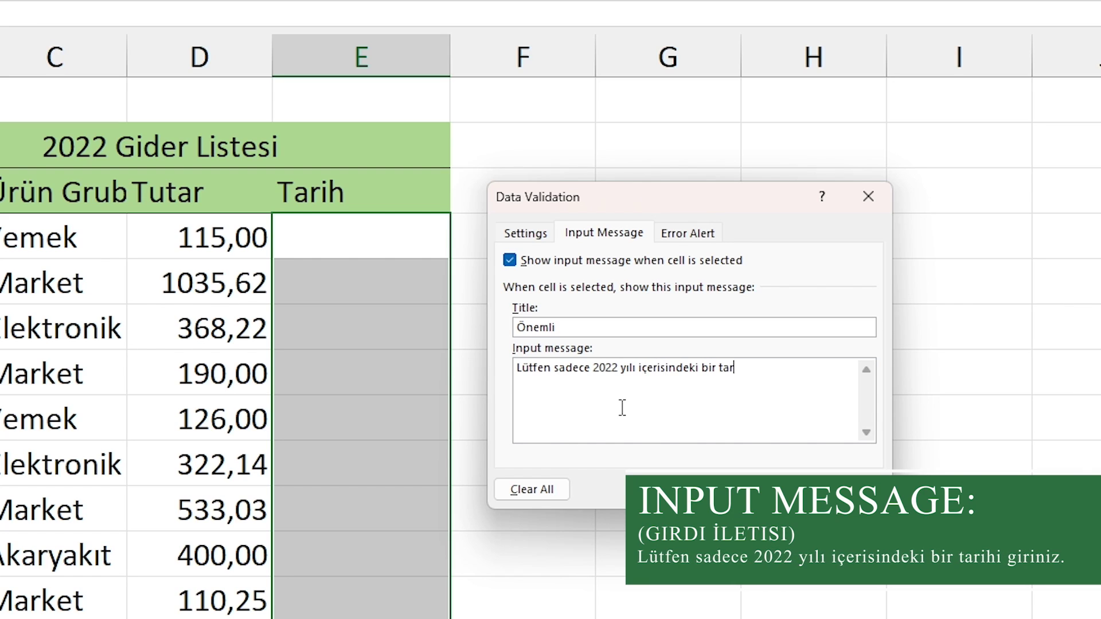
{"action": "type", "text": "ihi"}
{"action": "type", "text": " gir"}
{"action": "type", "text": "iniz"}
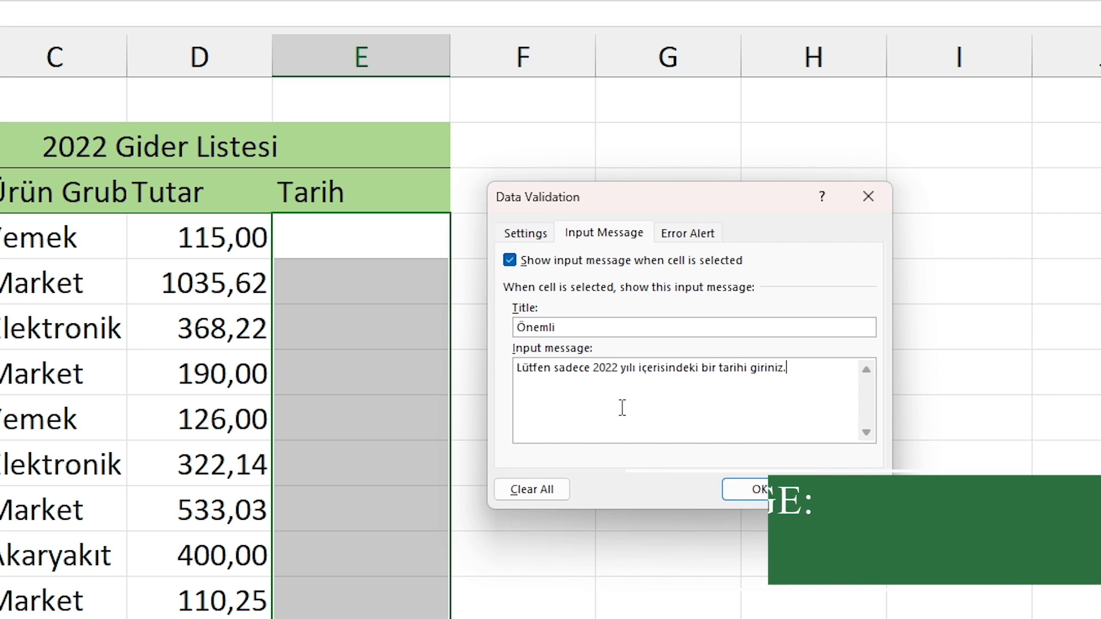
{"action": "type", "text": "."}
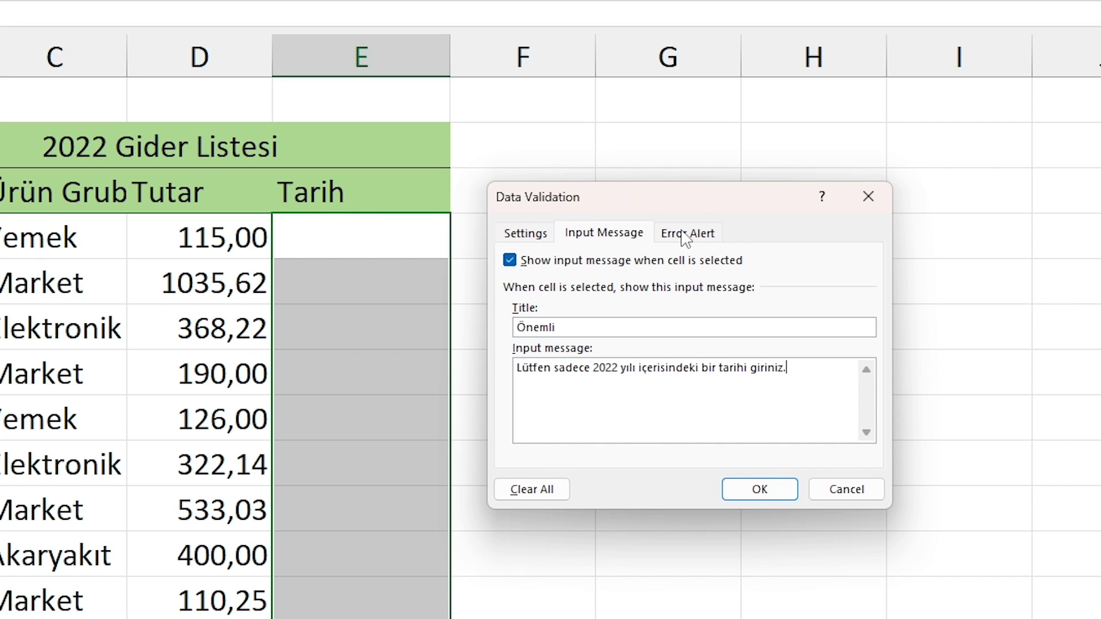
- Set a Stop error alert titled 'Dikkat' saying 'Yanlış tarih girdiniz.' and requesting a 2022 date
{"action": "left_click", "coordinate": [686, 235]}
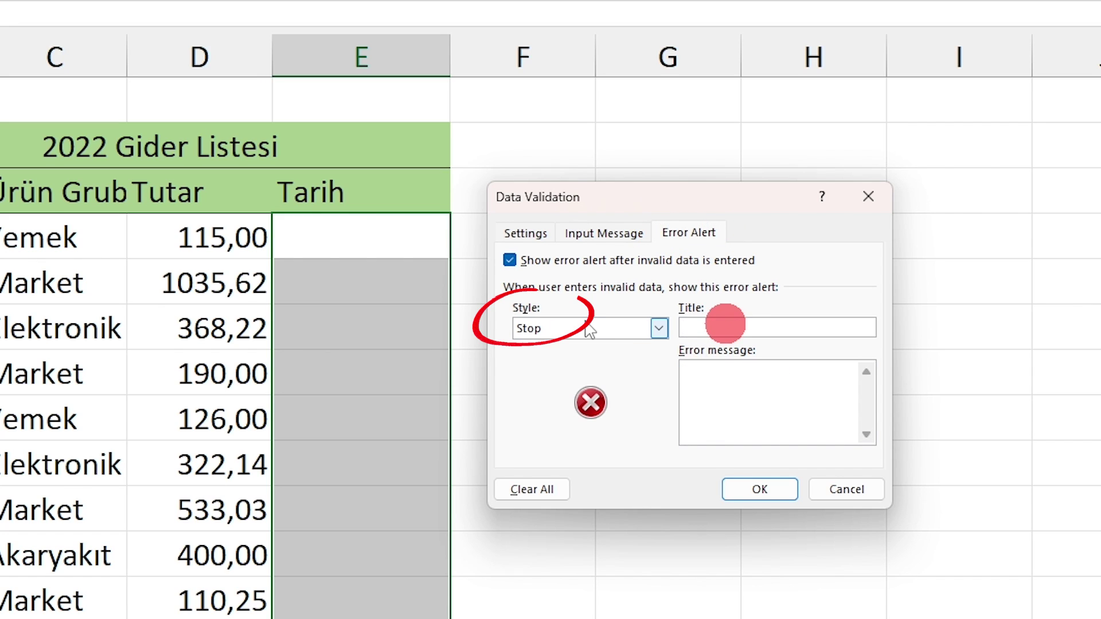
{"action": "left_click", "coordinate": [734, 330]}
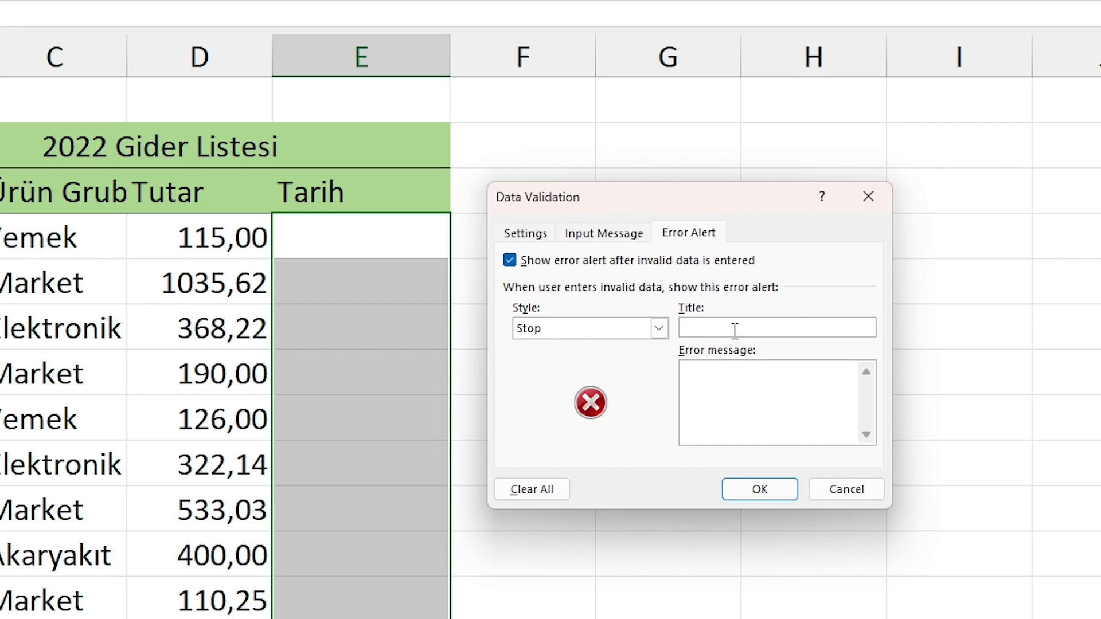
{"action": "type", "text": "ik"}
{"action": "type", "text": "kat"}
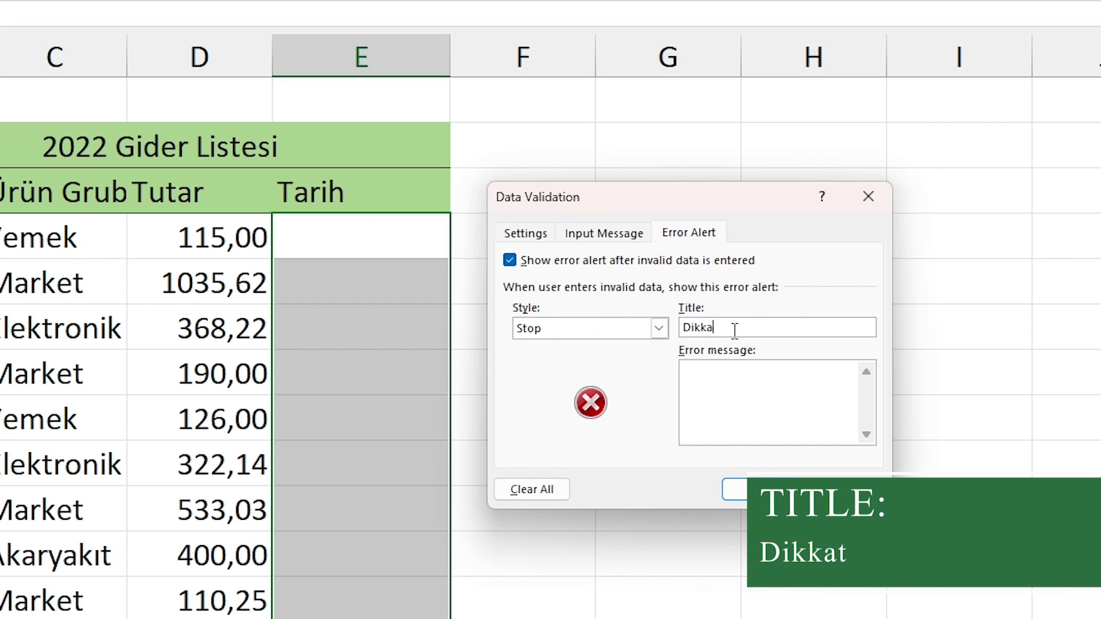
{"action": "left_click", "coordinate": [768, 373]}
{"action": "type", "text": "Y"}
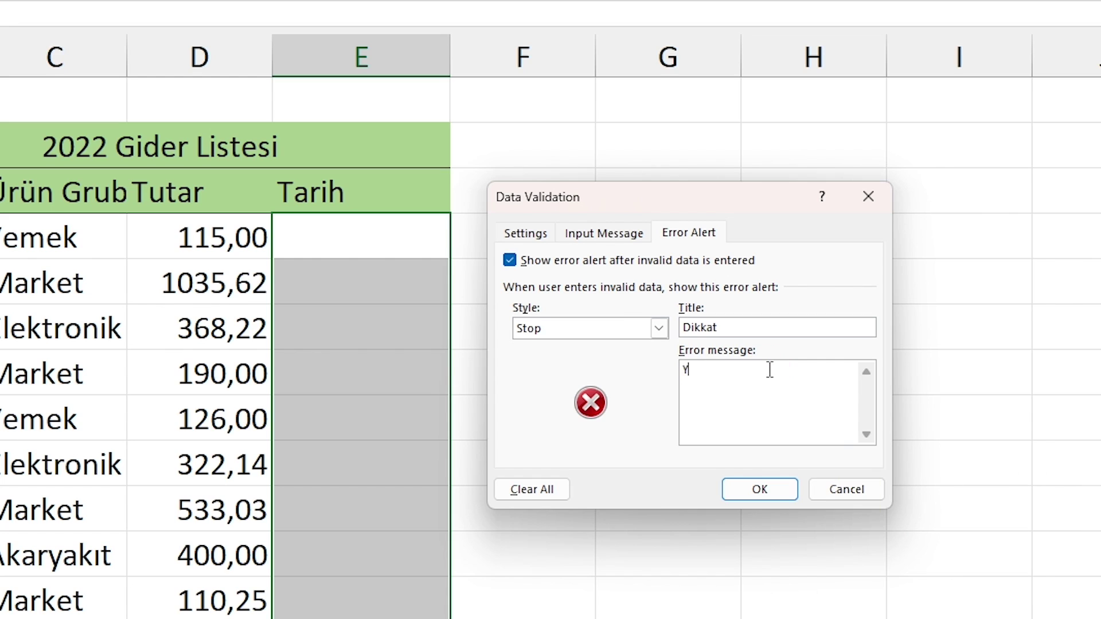
{"action": "type", "text": "anlış t"}
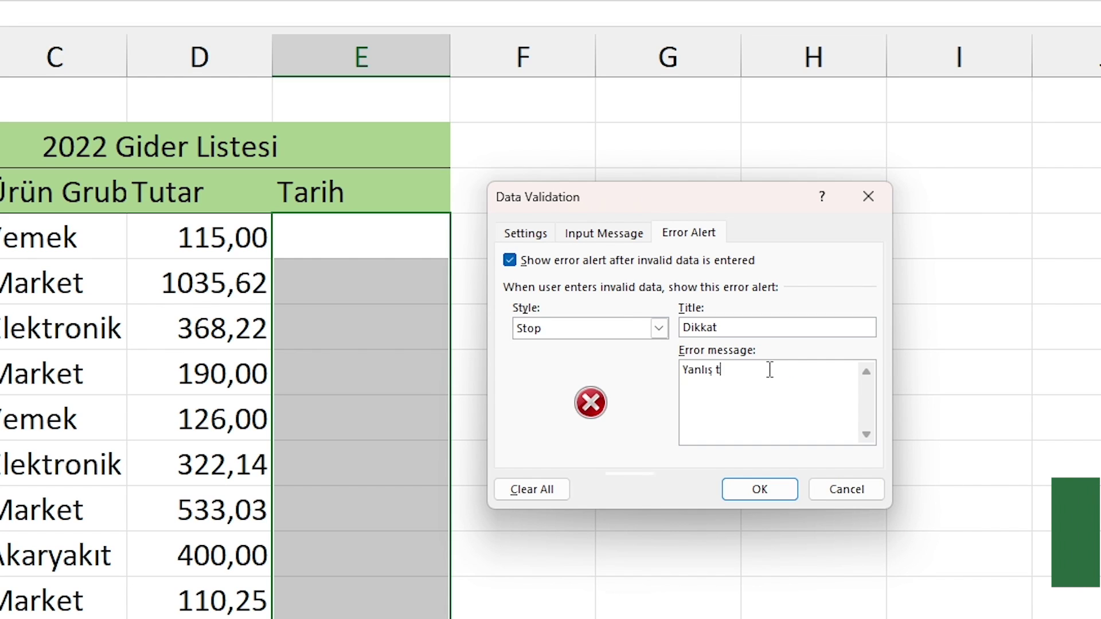
{"action": "type", "text": "arih "}
{"action": "type", "text": "girdin"}
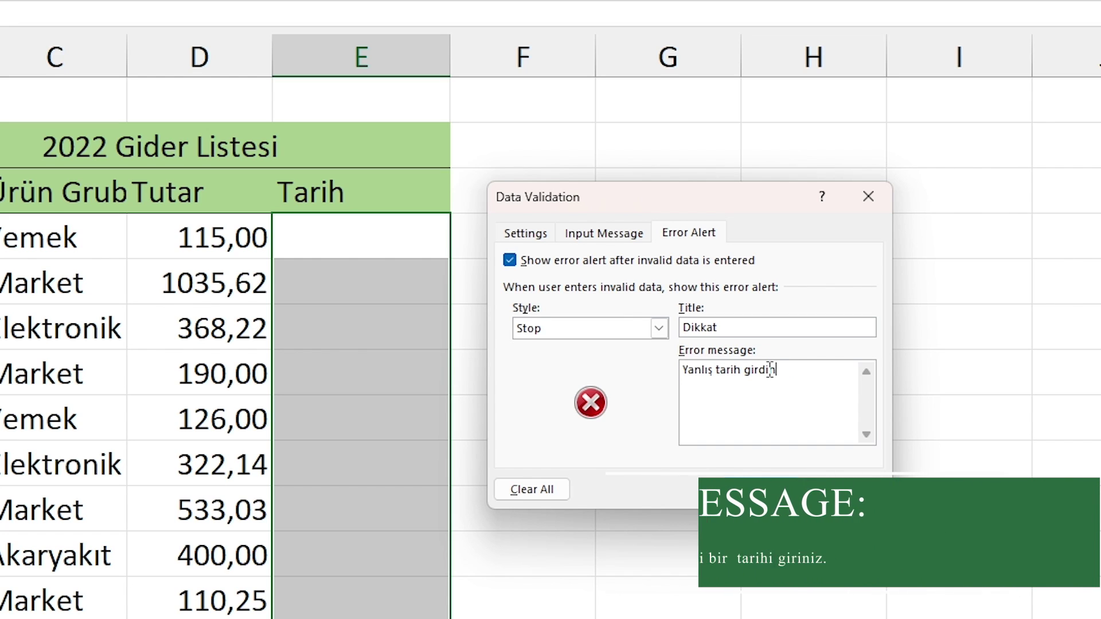
{"action": "type", "text": "iz. "}
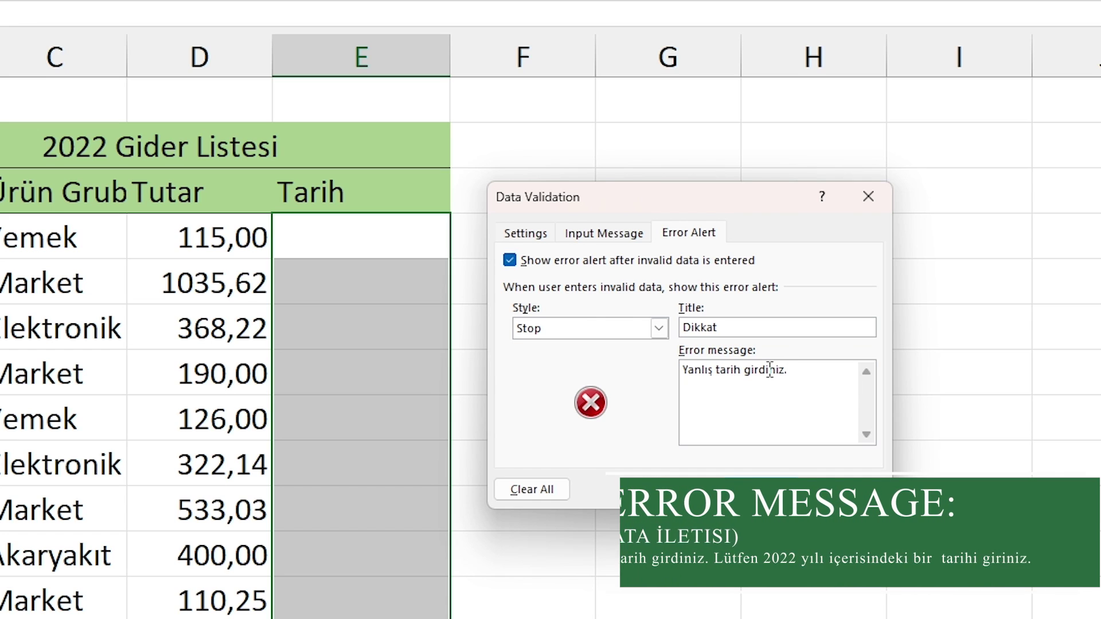
{"action": "type", "text": "L"}
{"action": "type", "text": "ütfen 2022 yılı içerisindeki bir tarigi"}
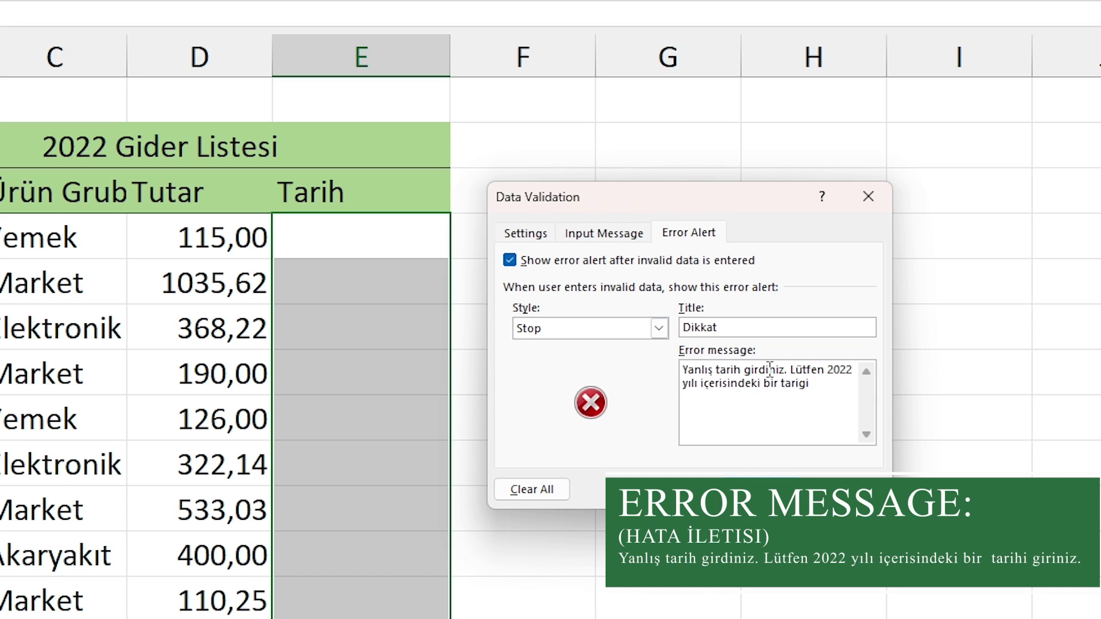
{"action": "key", "text": "BackSpace"}
{"action": "key", "text": "BackSpace"}
{"action": "type", "text": "hi gi"}
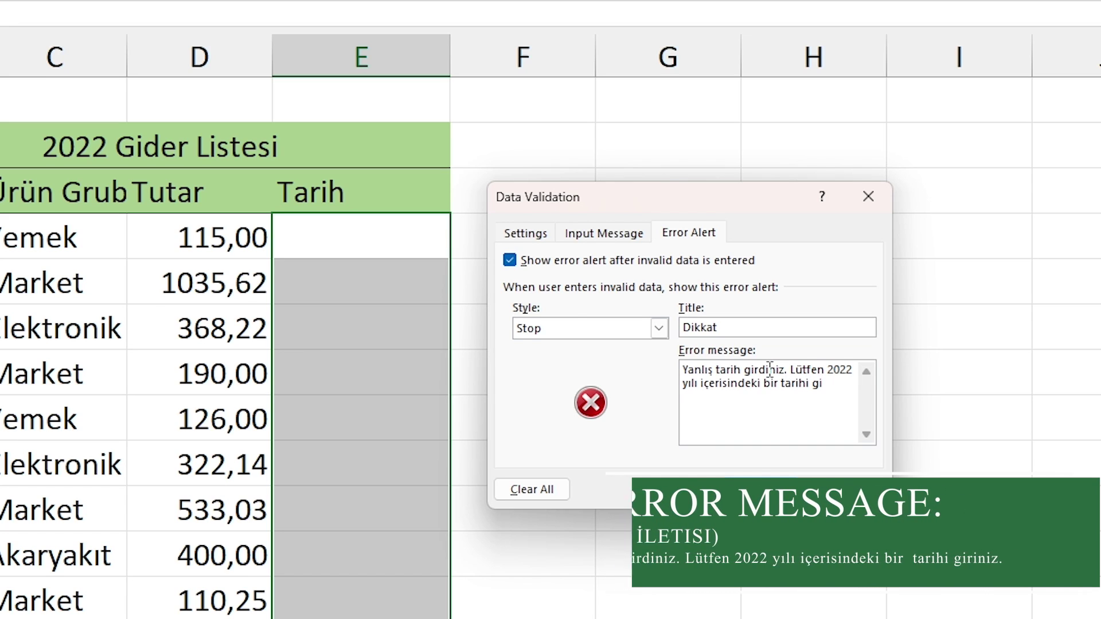
{"action": "type", "text": "riniz."}
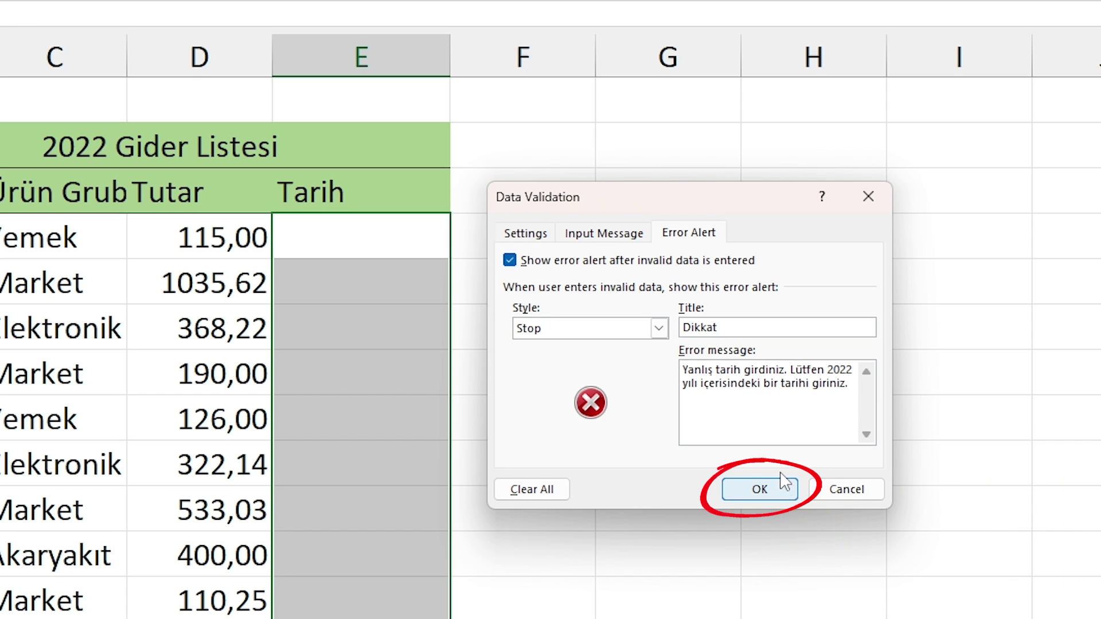
- Apply the validation and enter 02.05.2022 in E4, where the Önemli message appears
{"action": "left_click", "coordinate": [772, 490]}
{"action": "left_click", "coordinate": [714, 208]}
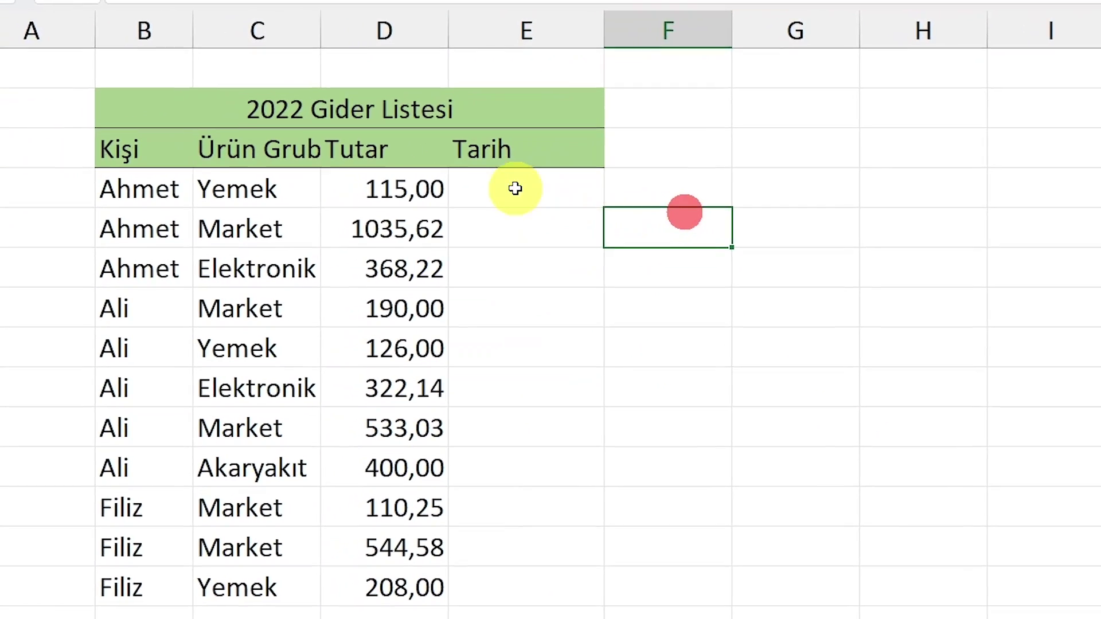
{"action": "left_click", "coordinate": [571, 170]}
{"action": "type", "text": "02.05.2022"}
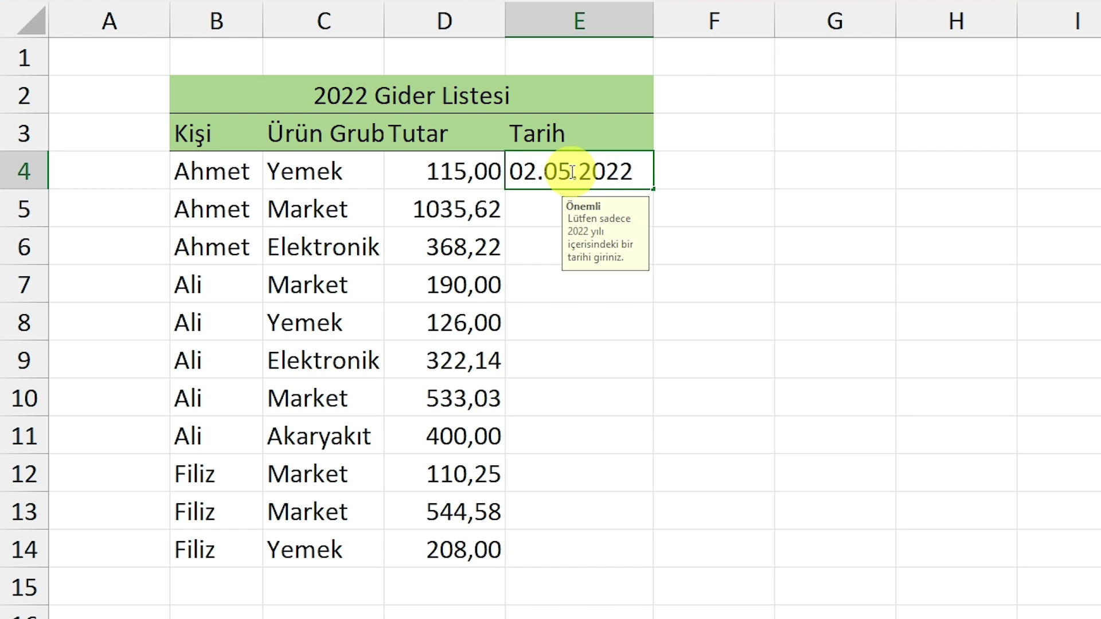
{"action": "key", "text": "Return"}
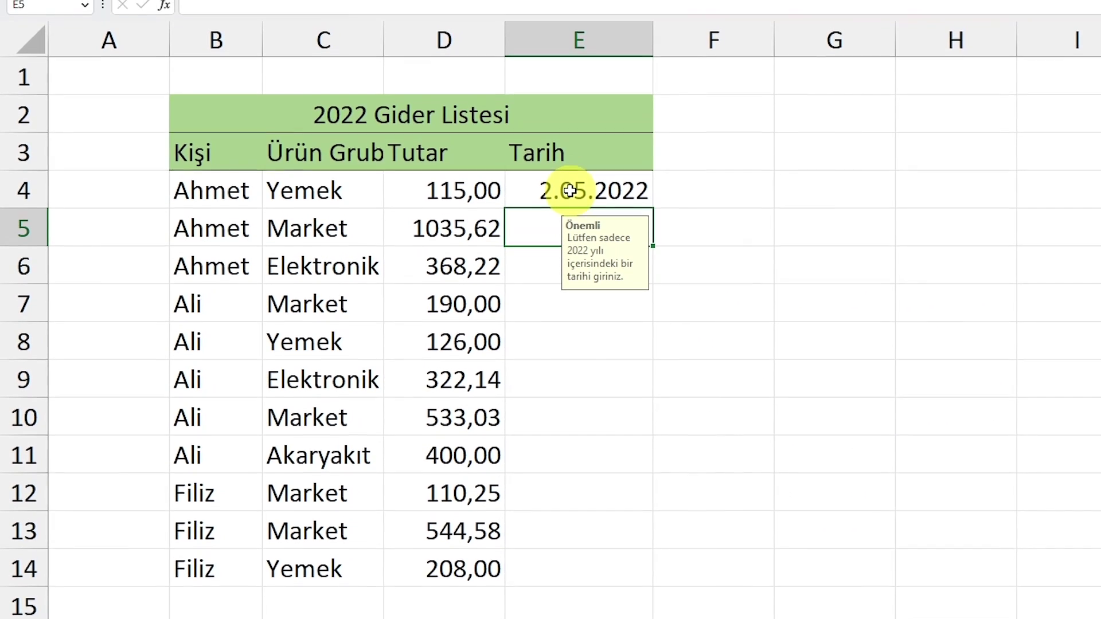
- Enter the mistyped 05.04.20222 in E5 and cancel it on the Dikkat alert
{"action": "type", "text": "05"}
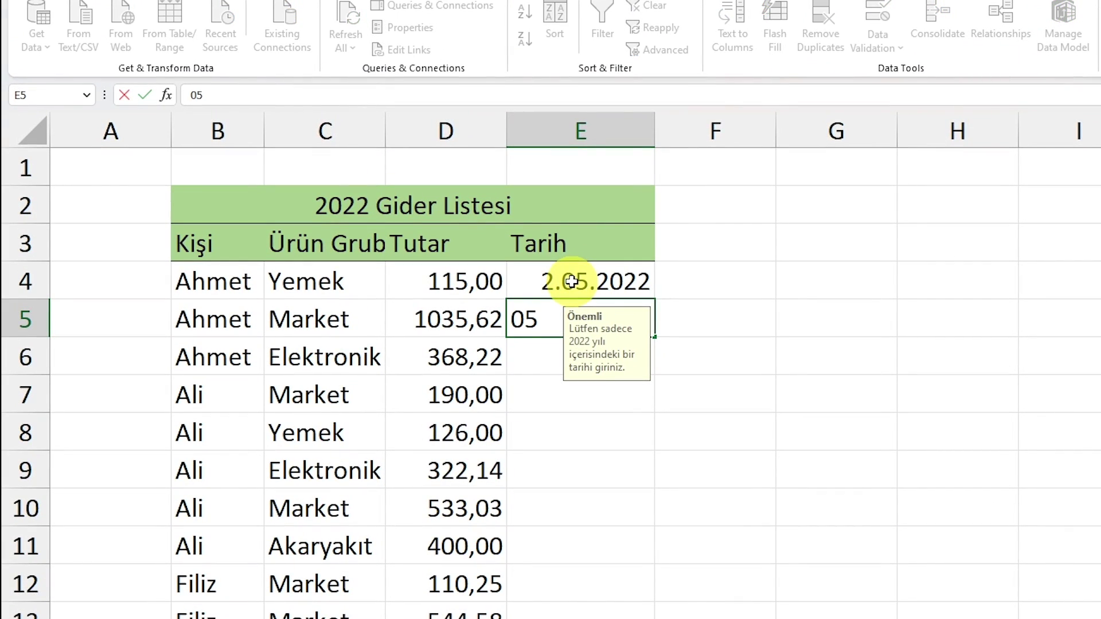
{"action": "type", "text": ".04.2"}
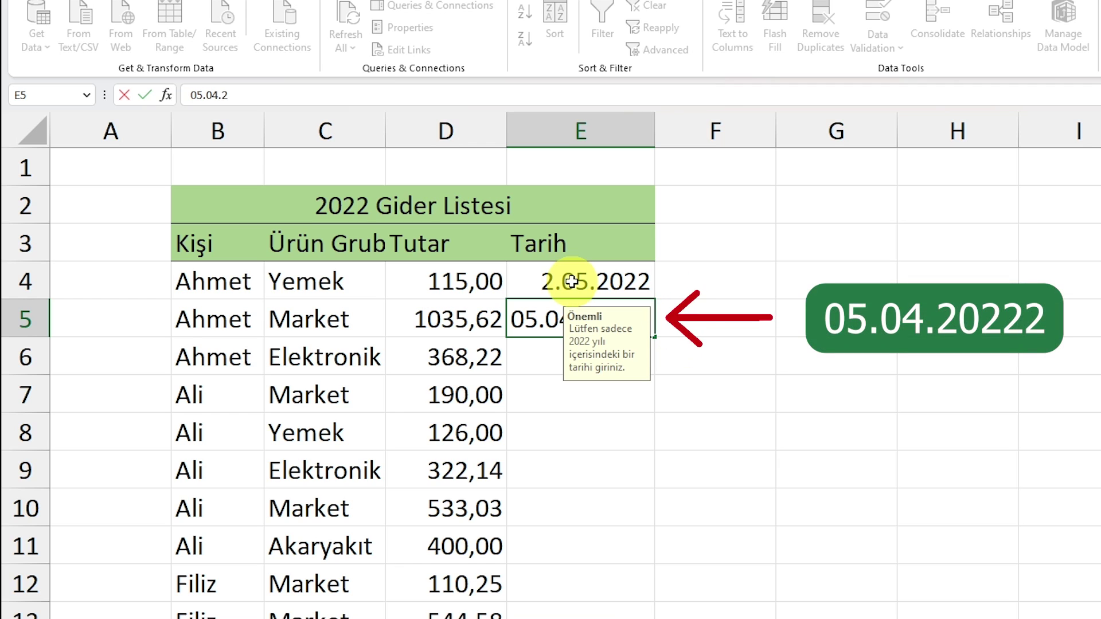
{"action": "type", "text": "0"}
{"action": "type", "text": "2"}
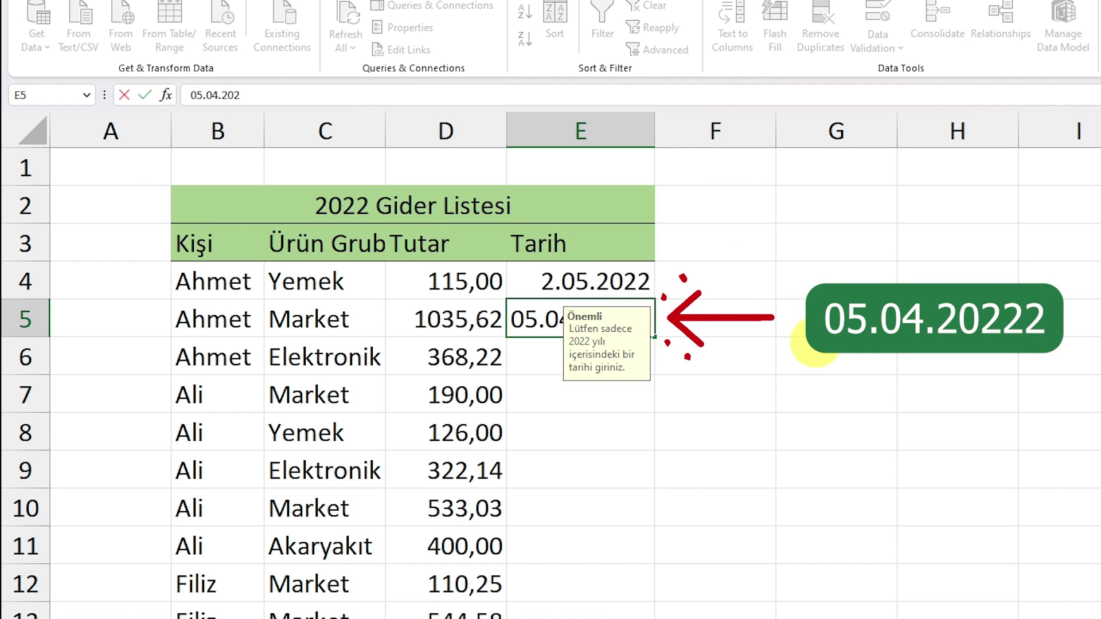
{"action": "type", "text": "22"}
{"action": "key", "text": "Return"}
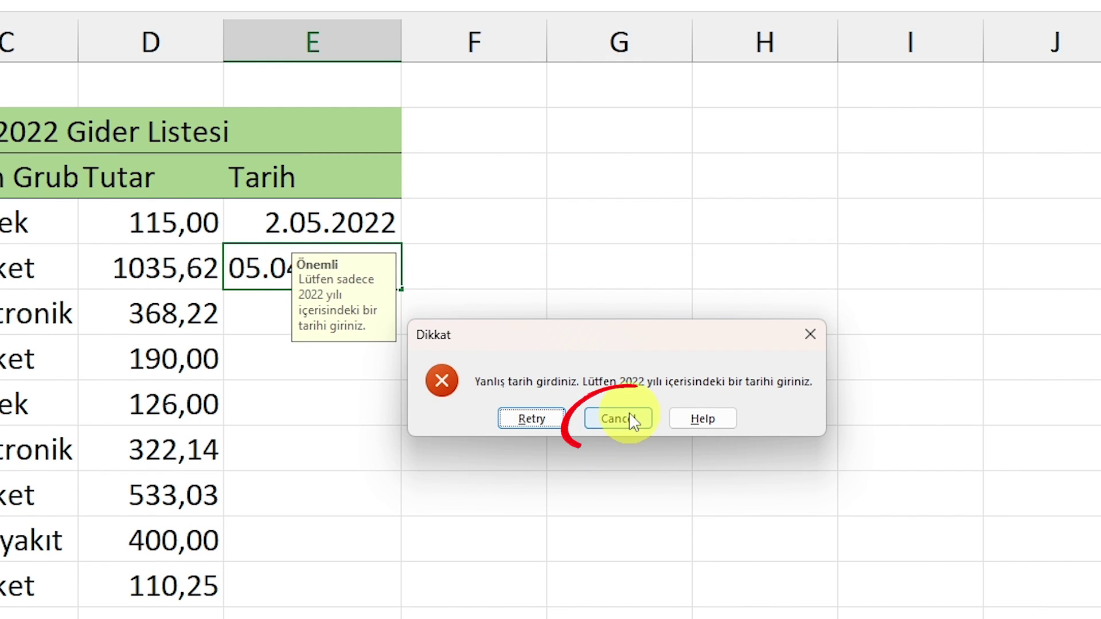
{"action": "left_click", "coordinate": [626, 418]}
{"action": "left_click", "coordinate": [281, 338]}
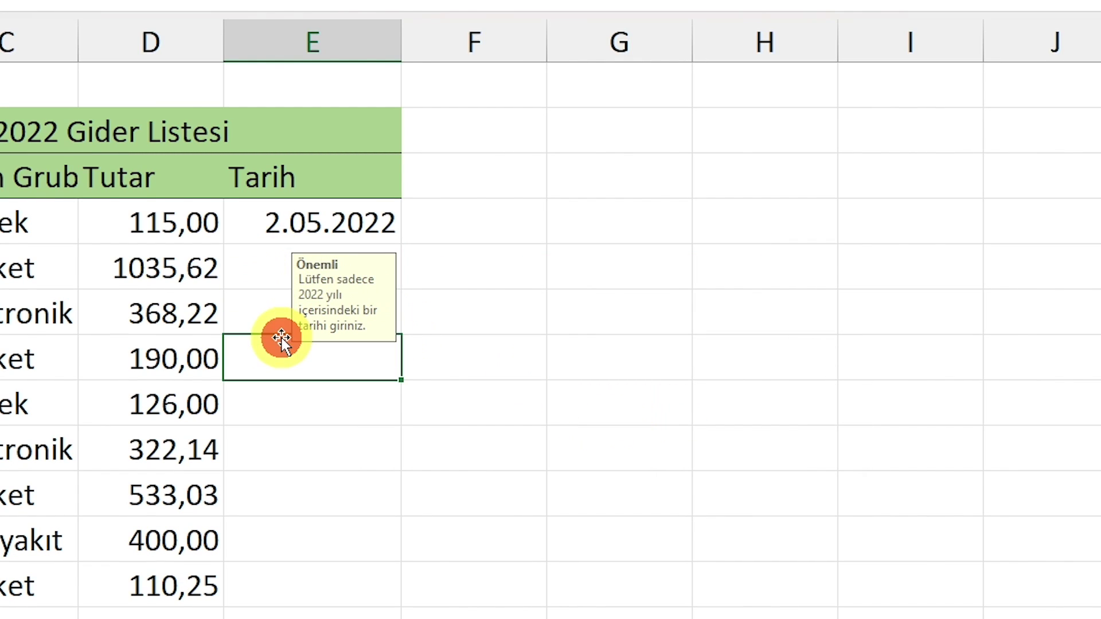
- Enter 01.05.2022 in E5, then reselect E5 to confirm the date was accepted
{"action": "left_click", "coordinate": [272, 274]}
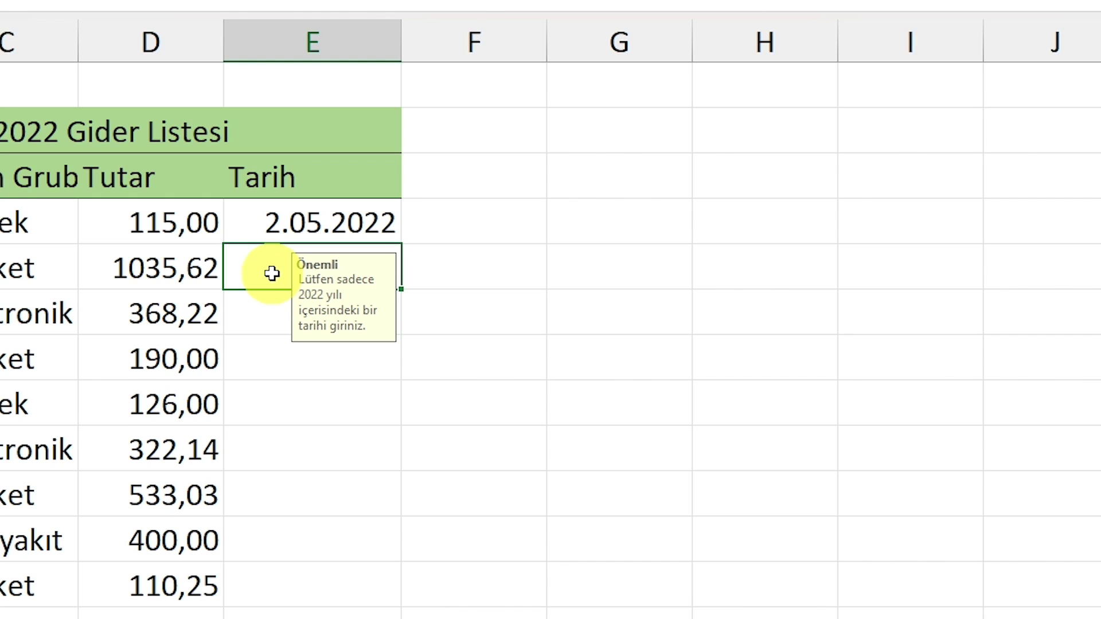
{"action": "type", "text": "01."}
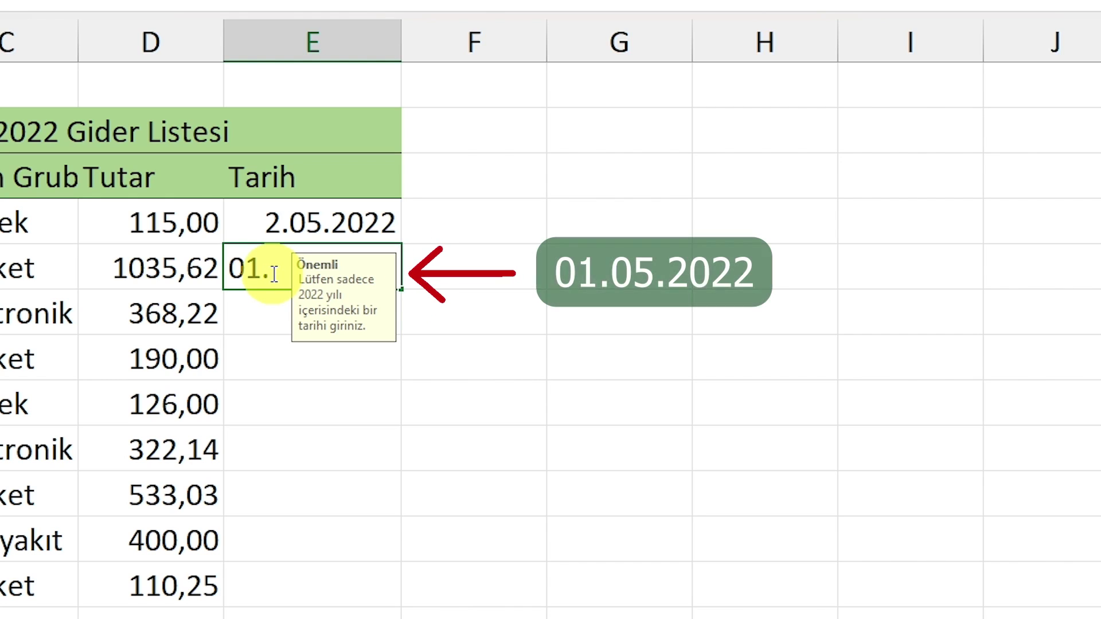
{"action": "type", "text": "055"}
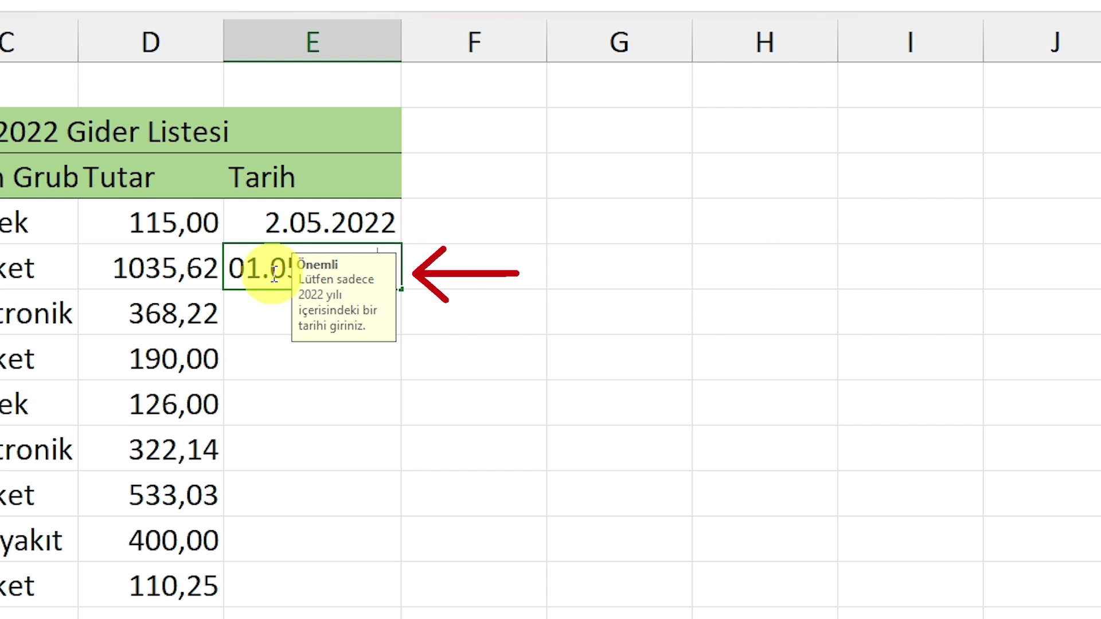
{"action": "key", "text": "Return"}
{"action": "left_click", "coordinate": [681, 319]}
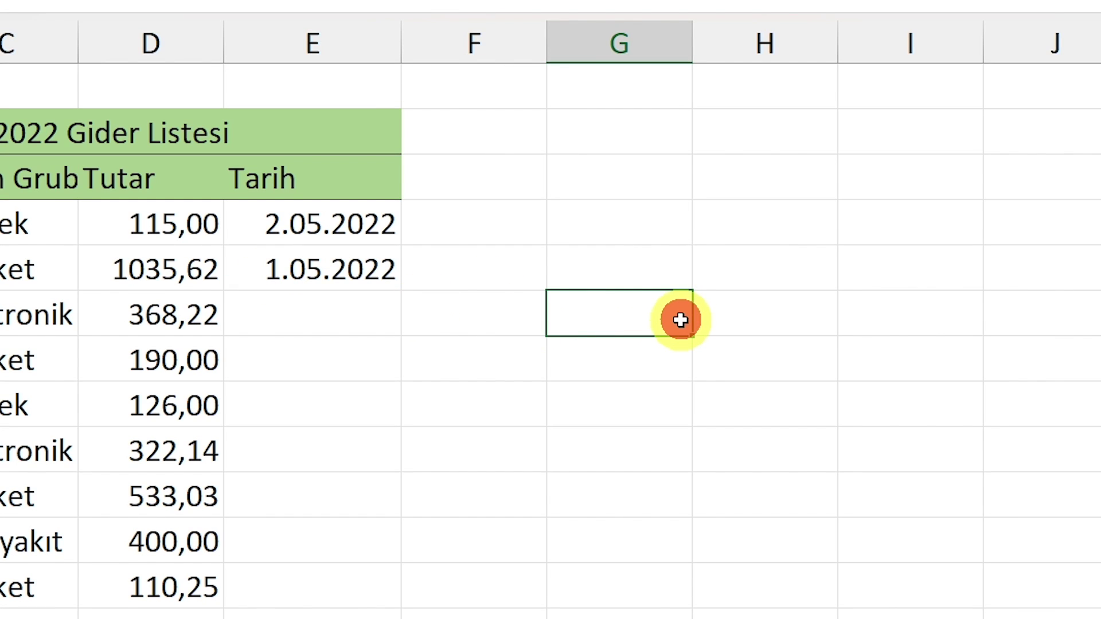
{"action": "left_click", "coordinate": [390, 269]}
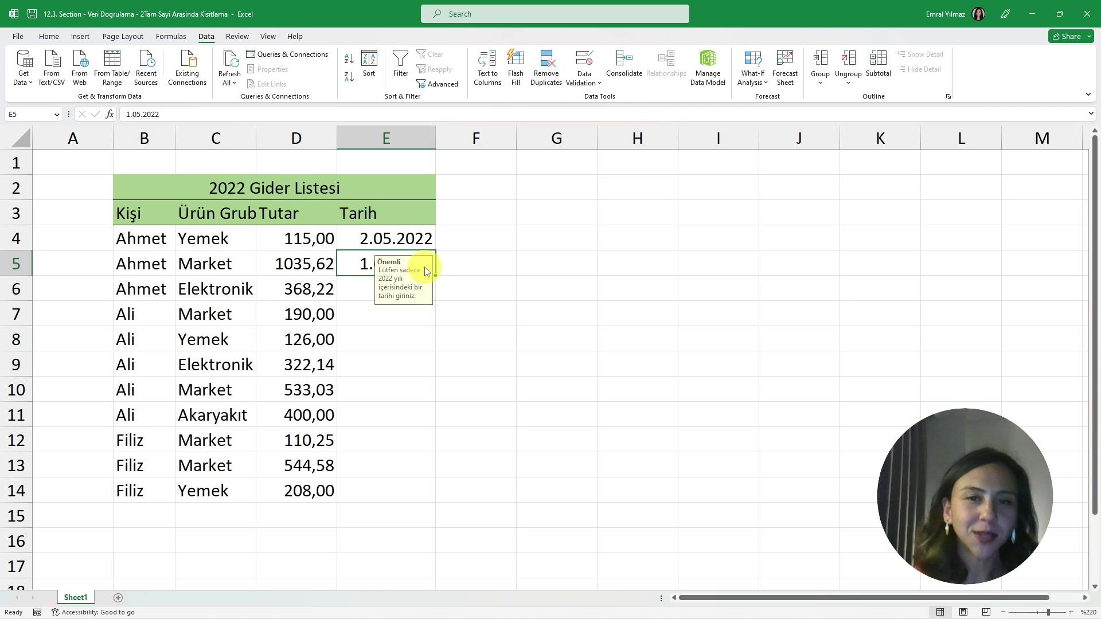